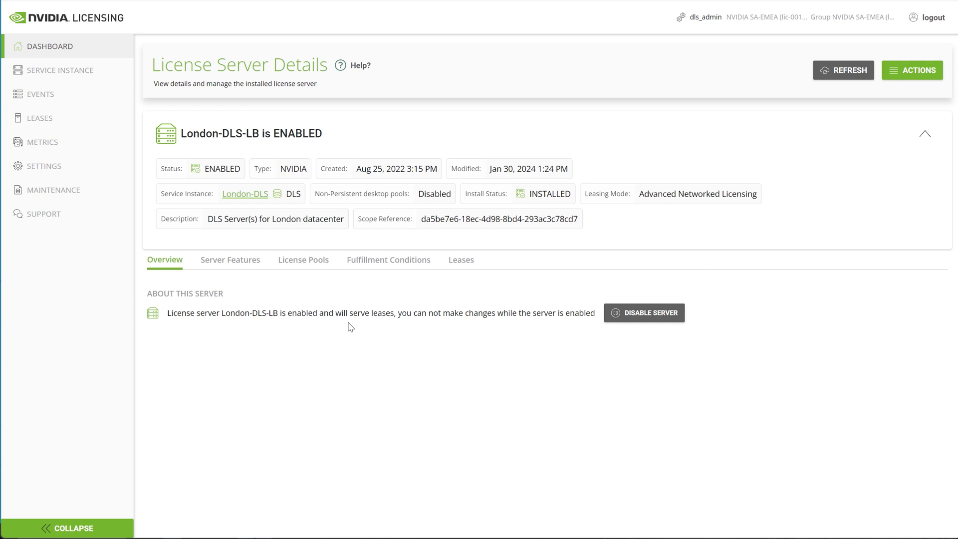
# Show London-DLS-LB's server features: RTX Virtual Workstation-5.0 at 5/5, expired Jan 21, 2023.
pyautogui.click(241, 261)
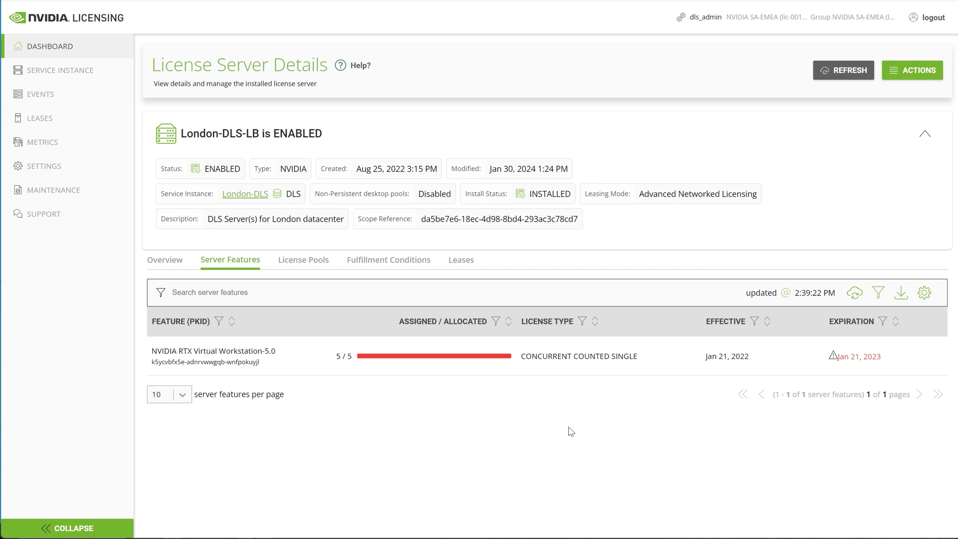
pyautogui.moveTo(851, 361)
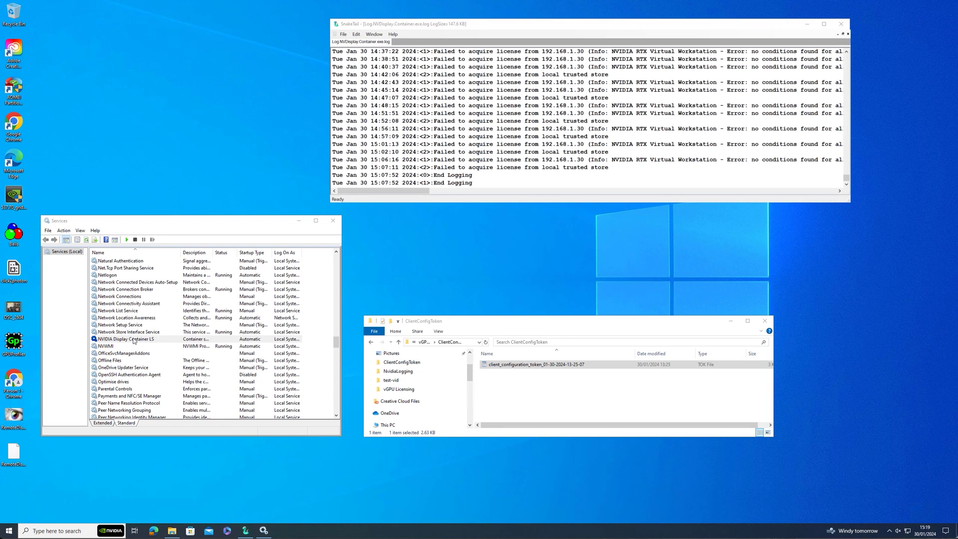
# Start the NVIDIA Display Container LS service in Services.
pyautogui.rightClick(134, 340)
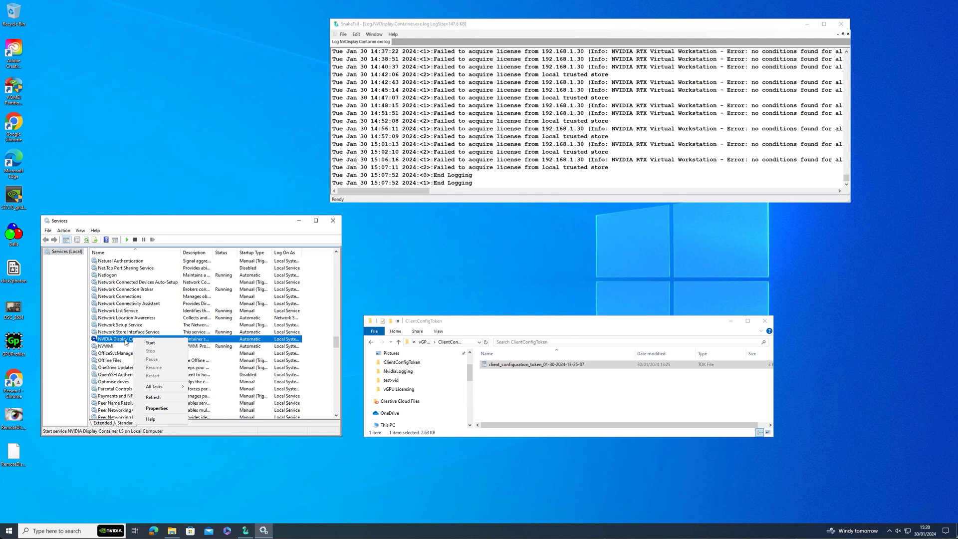
pyautogui.rightClick(127, 340)
pyautogui.click(142, 344)
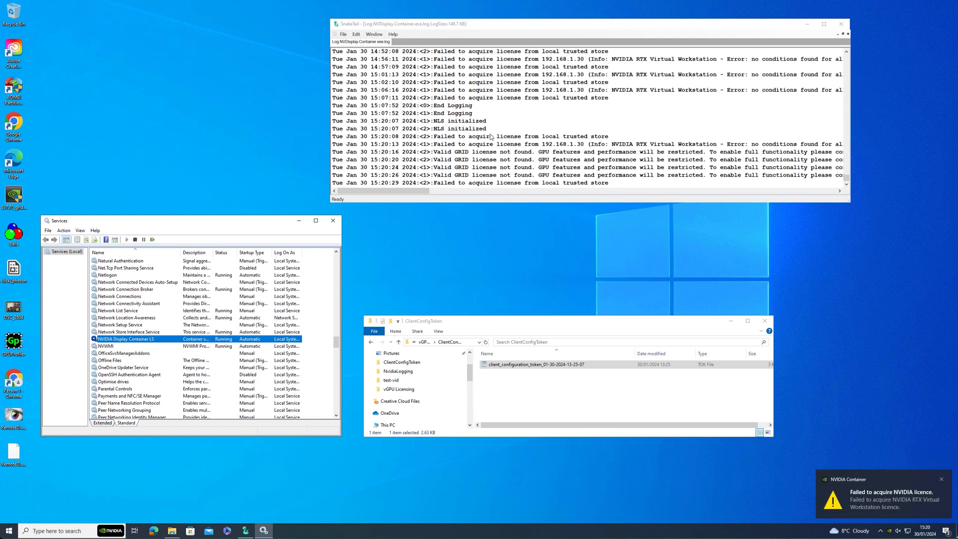
pyautogui.click(577, 92)
pyautogui.rightClick(579, 89)
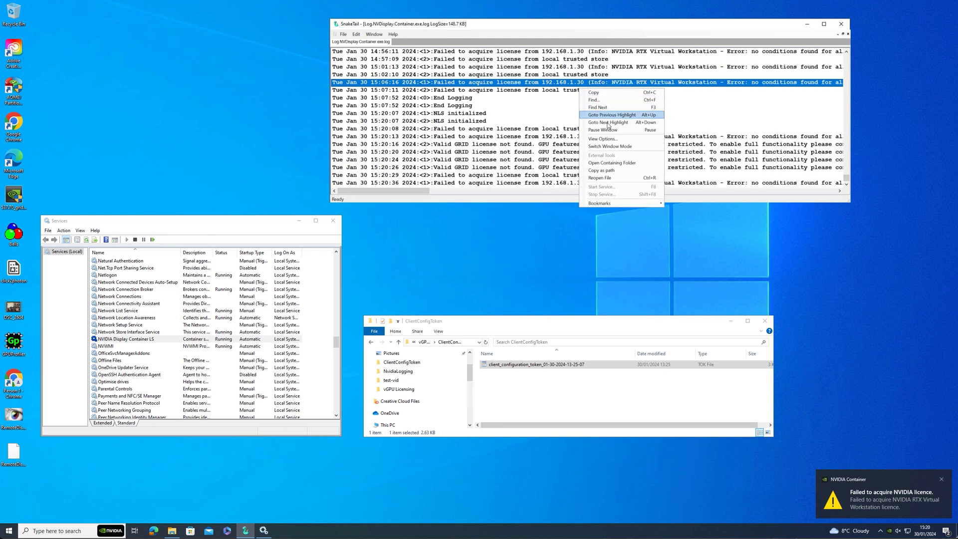
pyautogui.click(611, 163)
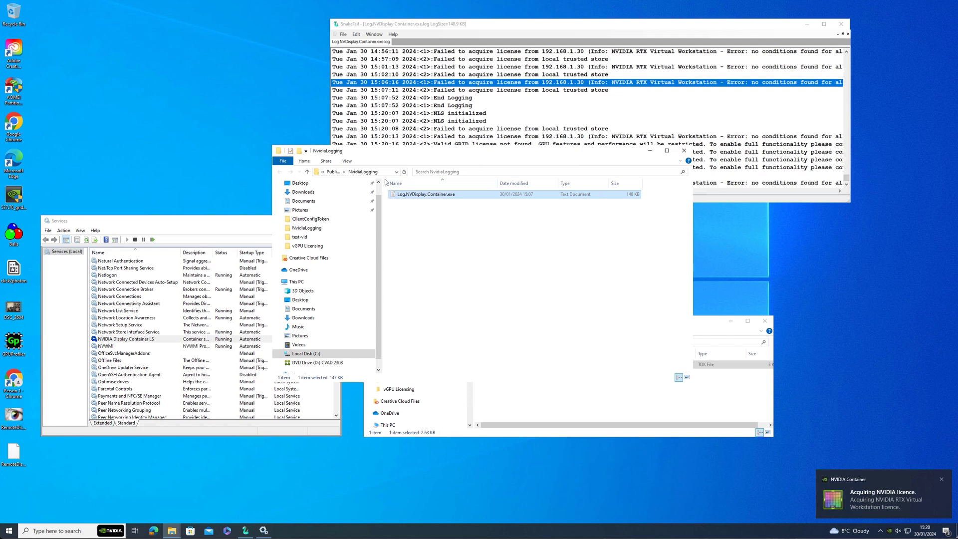
pyautogui.click(337, 174)
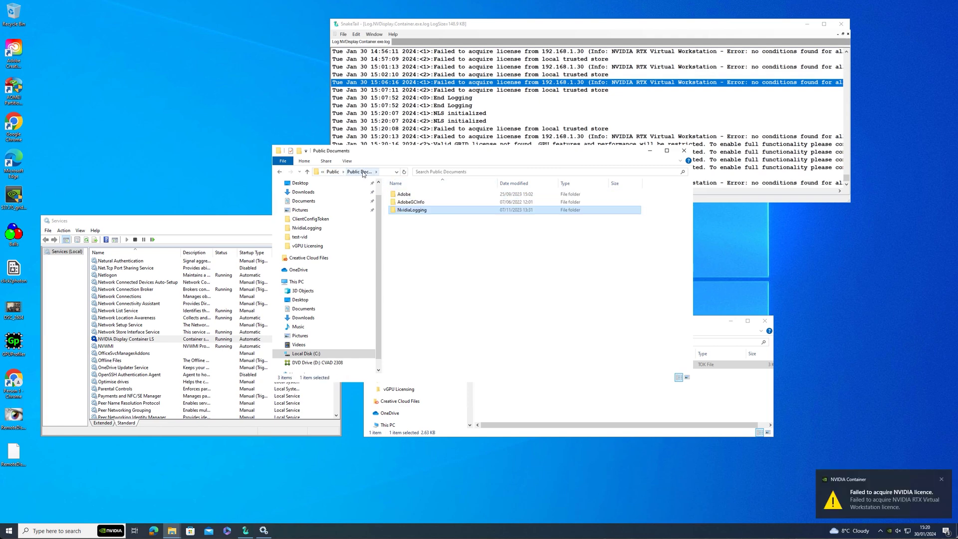
pyautogui.doubleClick(432, 211)
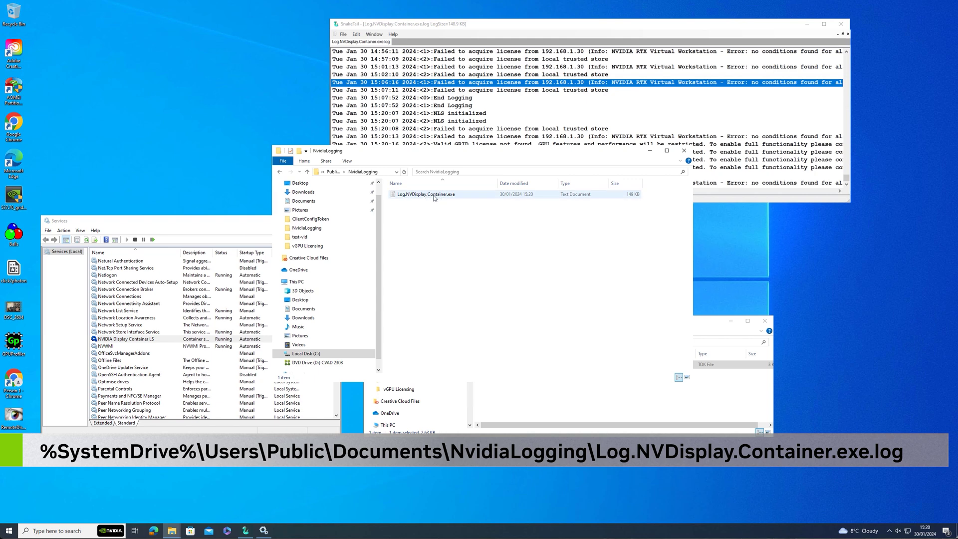
pyautogui.click(684, 150)
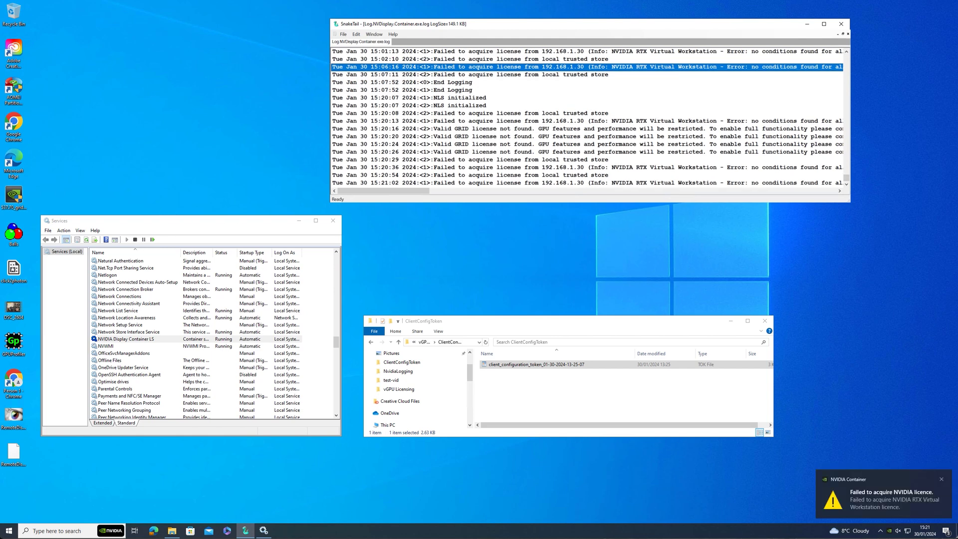
# Run 'service nvidia-gridd start' on the Ubuntu VM and bring the log terminal forward.
pyautogui.hotkey('alt', 'Tab')
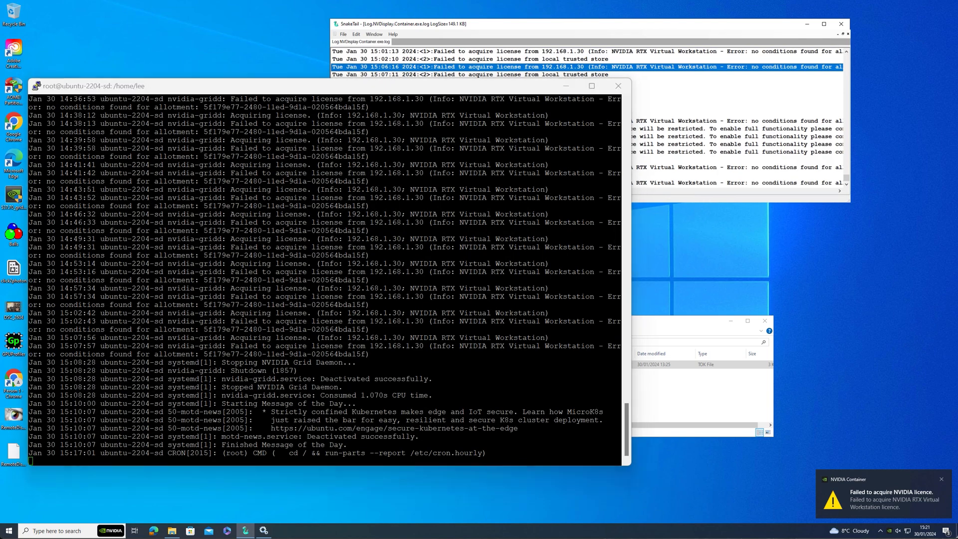
pyautogui.hotkey('alt', 'Tab')
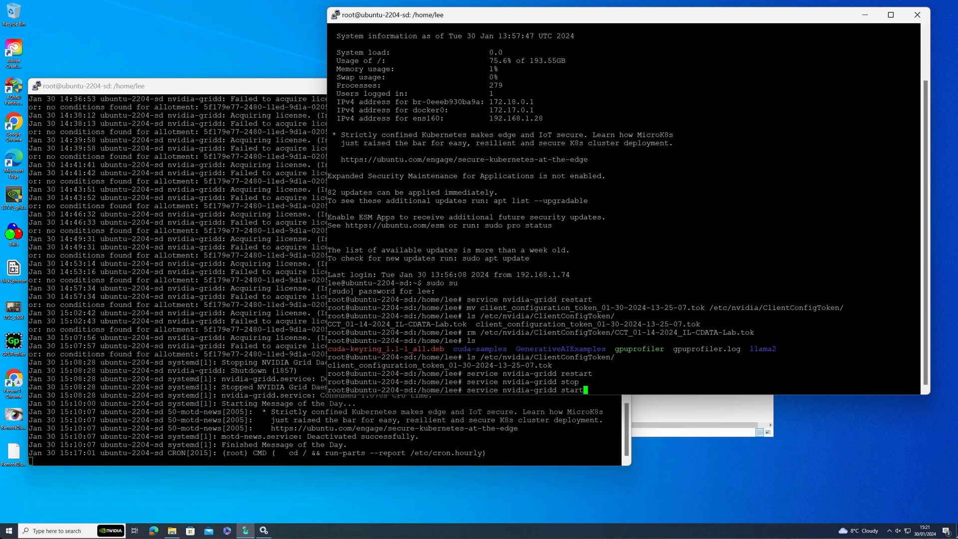
pyautogui.press('Return')
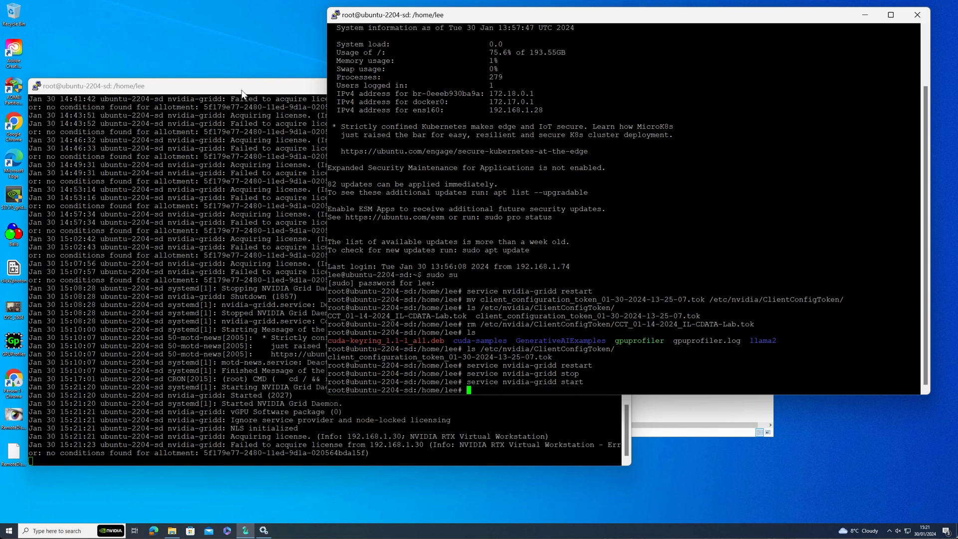
pyautogui.click(243, 94)
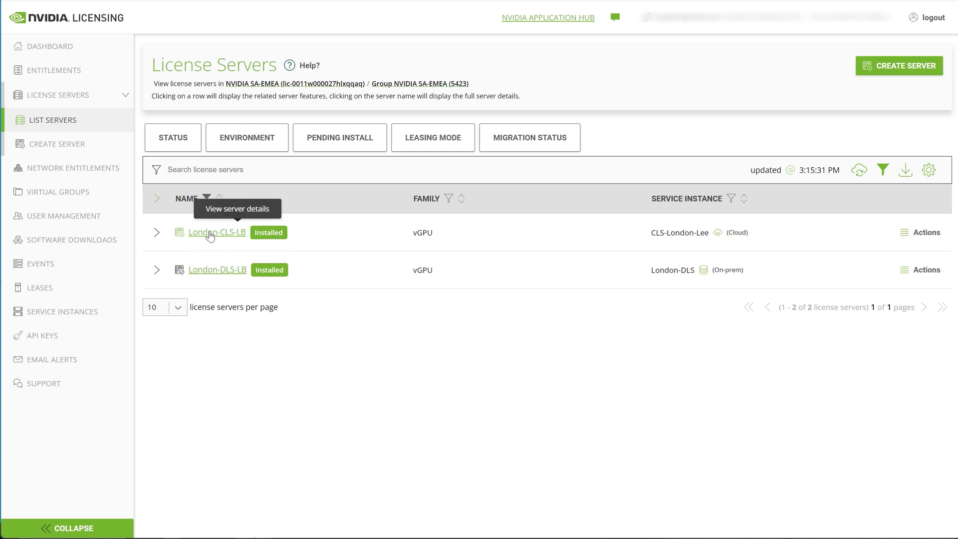
# Show London-DLS-LB's server features in the portal: expired RTX Virtual Workstation-5.0 at 0/5.
pyautogui.click(218, 272)
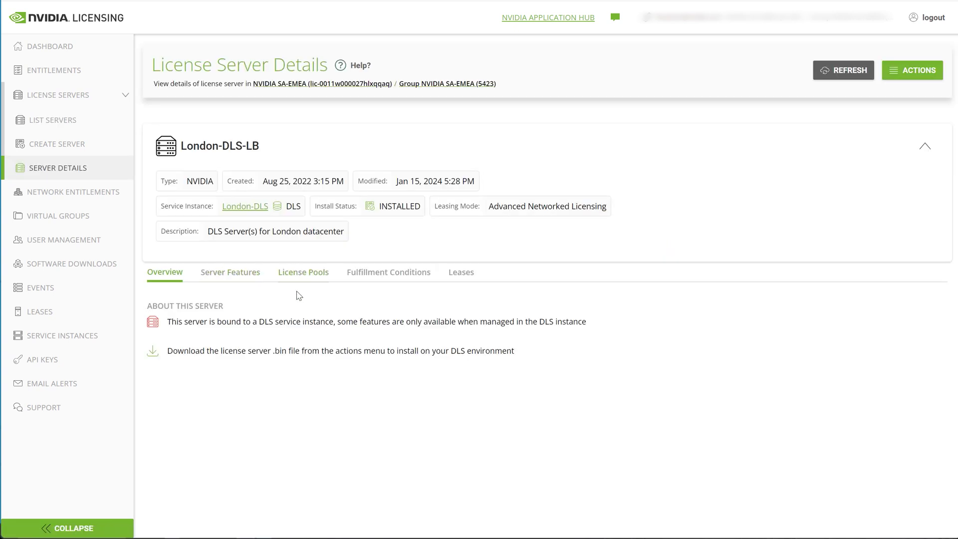
pyautogui.click(243, 276)
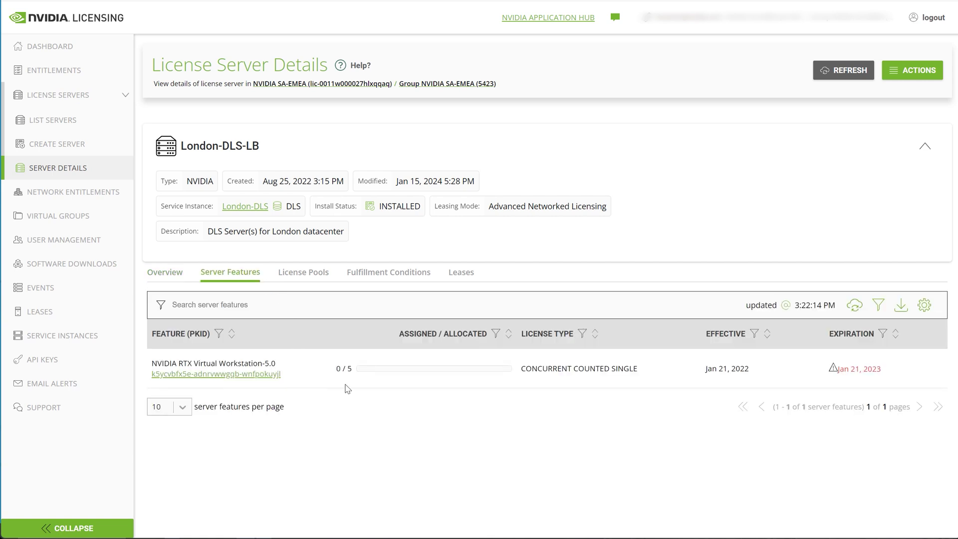
pyautogui.moveTo(857, 370)
pyautogui.click(63, 73)
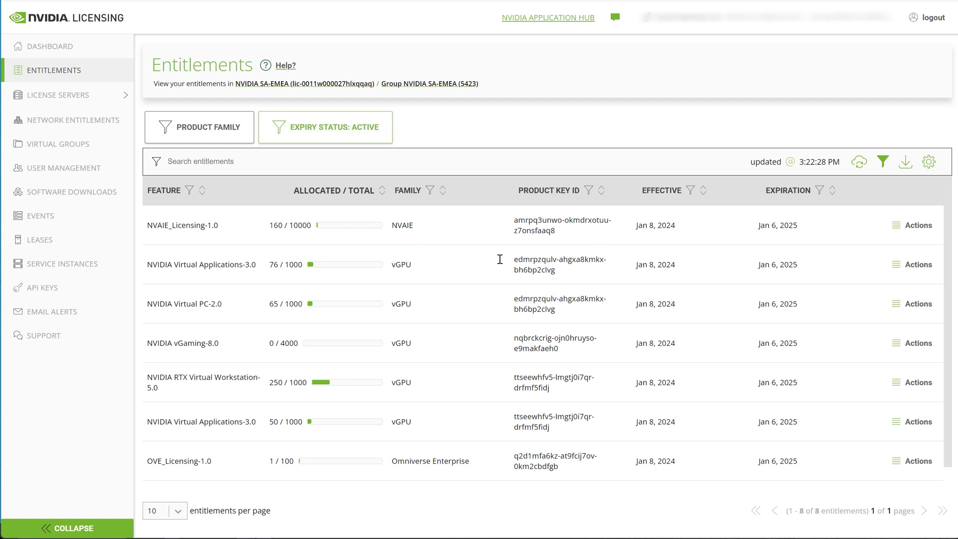
pyautogui.scroll(-1, 456, 259)
pyautogui.scroll(1, 458, 260)
pyautogui.click(68, 95)
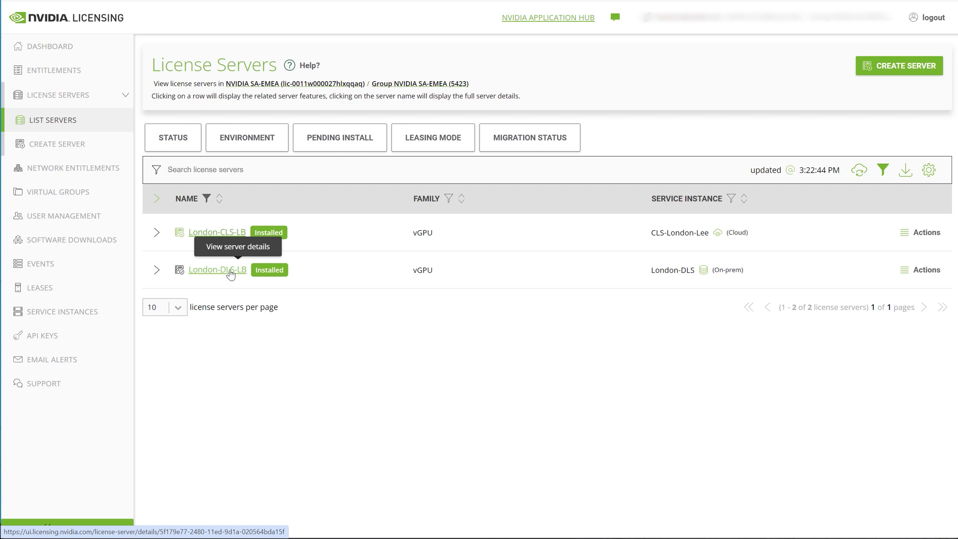
pyautogui.click(222, 274)
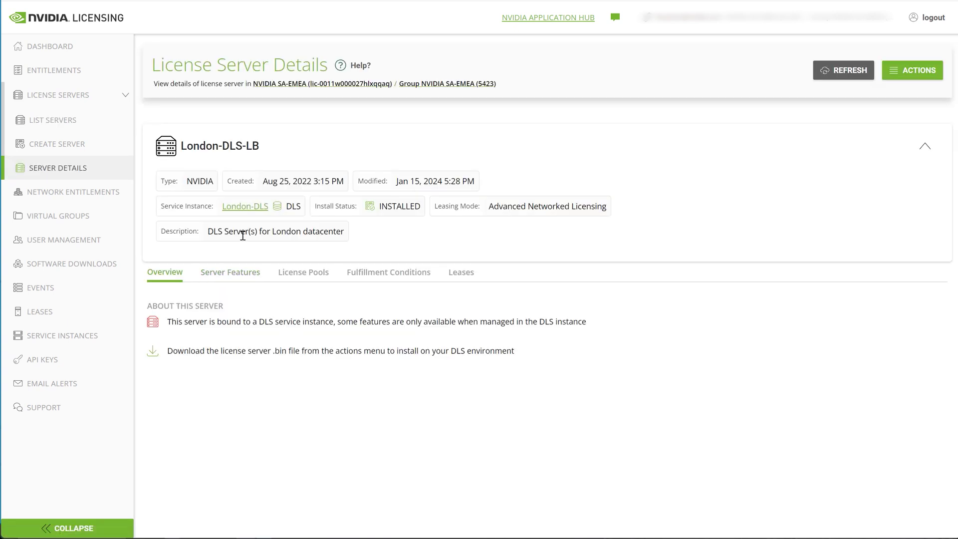
pyautogui.click(229, 278)
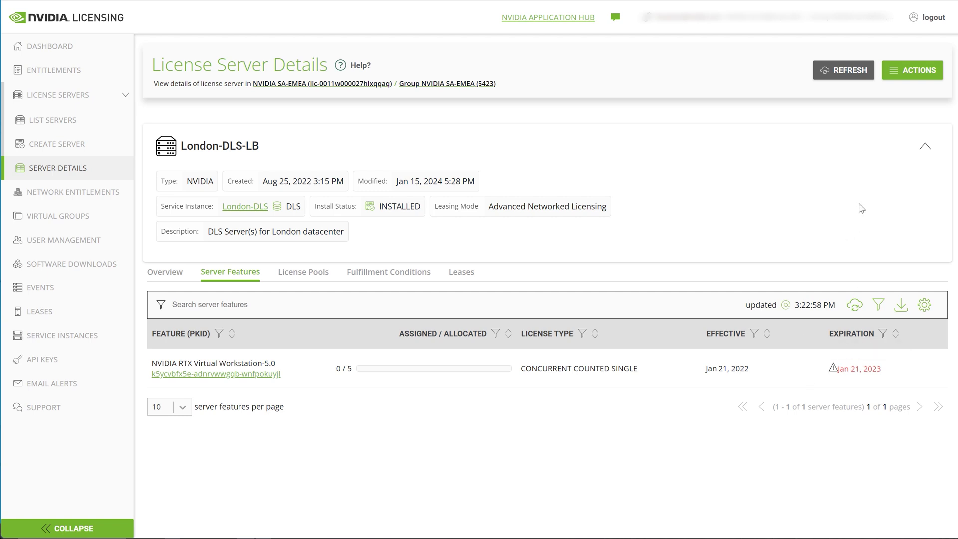
# Add 10 licenses from the NVIDIA RTX Virtual Workstation-5.0 entitlement as a new London-DLS-LB feature.
pyautogui.click(901, 74)
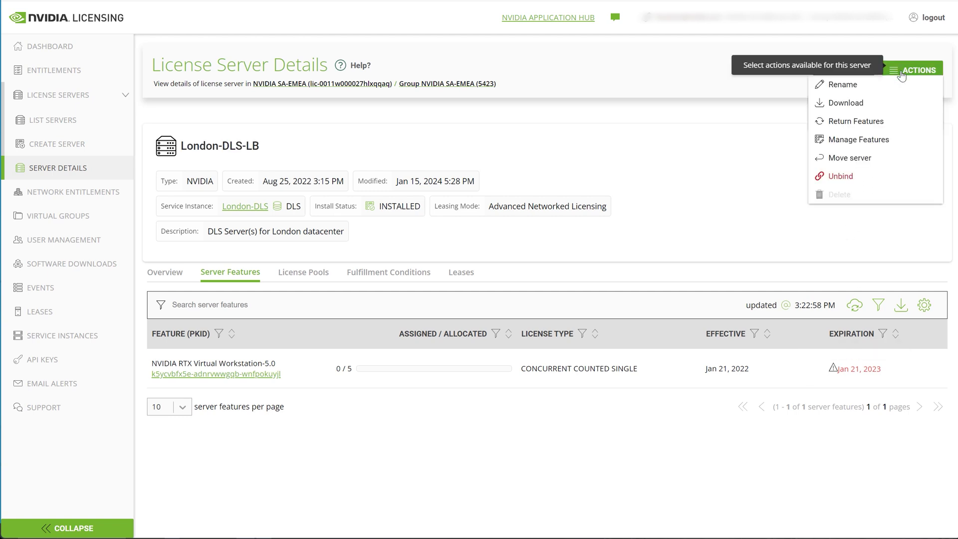
pyautogui.click(883, 142)
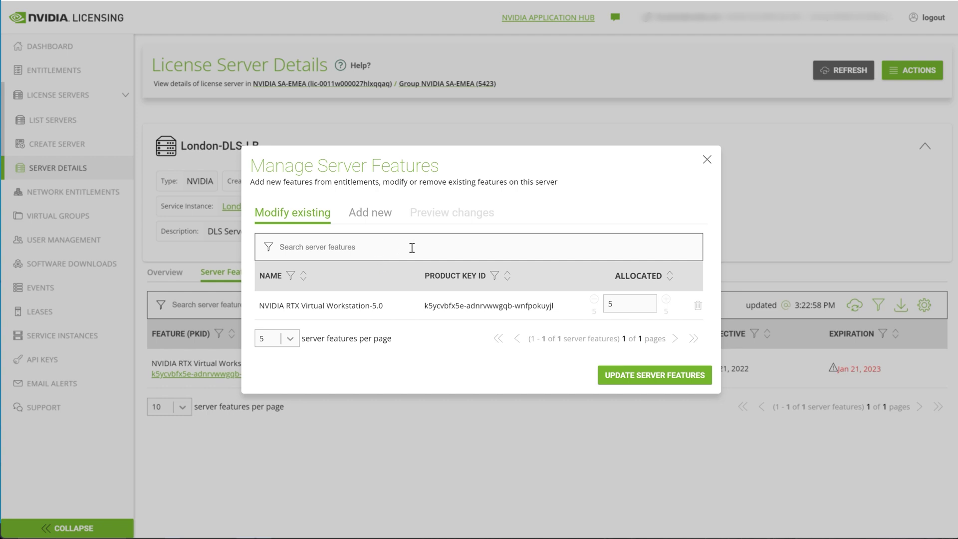
pyautogui.click(363, 220)
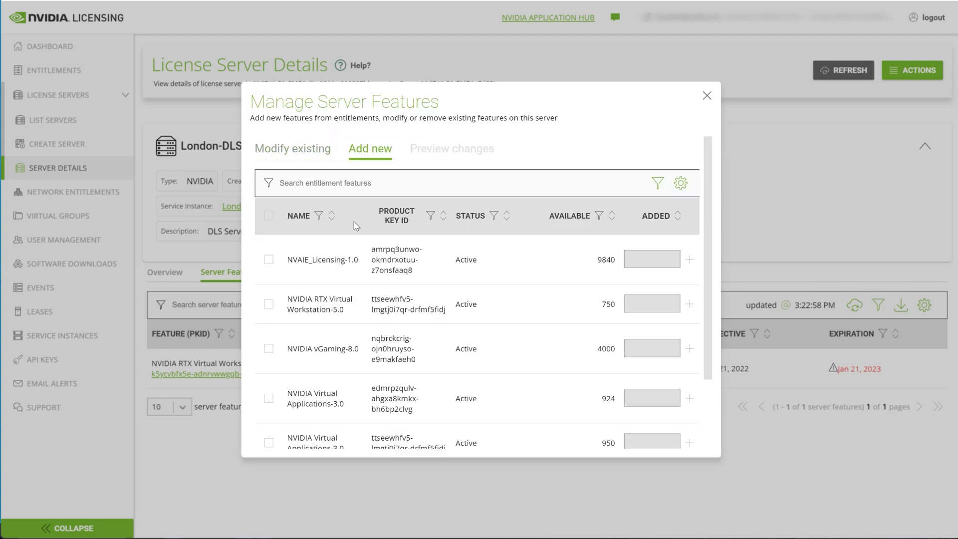
pyautogui.click(269, 306)
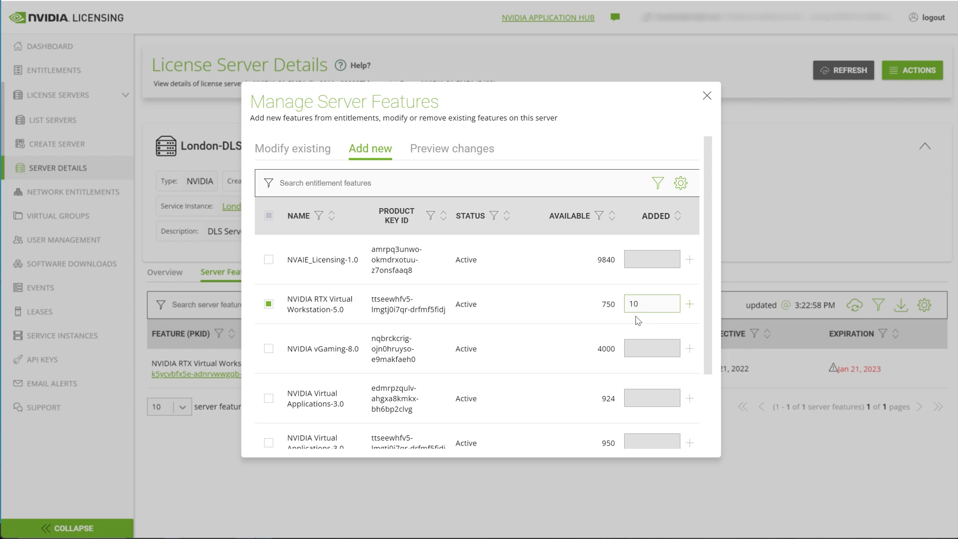
pyautogui.scroll(-2, 638, 321)
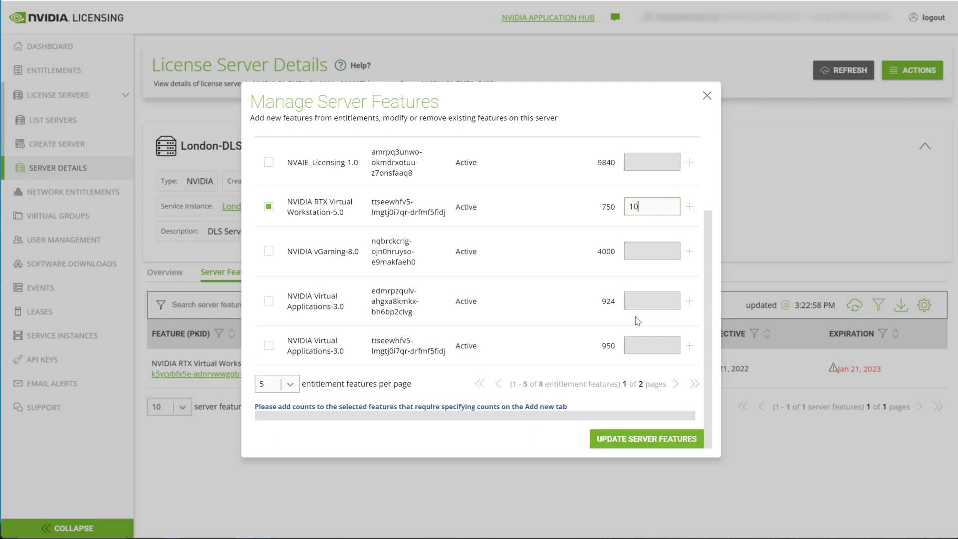
pyautogui.click(627, 442)
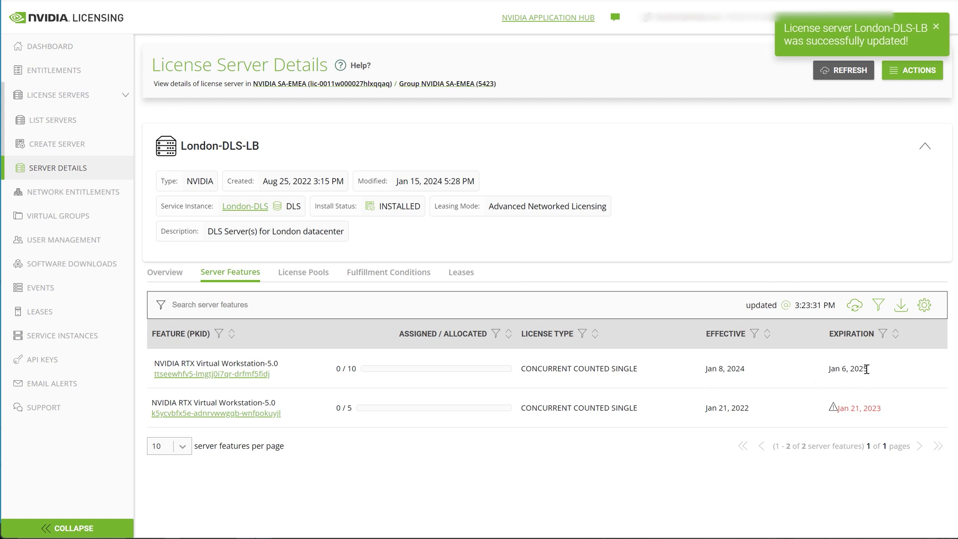
# Highlight the new feature's Jan 6, 2025 expiry date, then clear the highlight.
pyautogui.moveTo(866, 369); pyautogui.dragTo(830, 369)
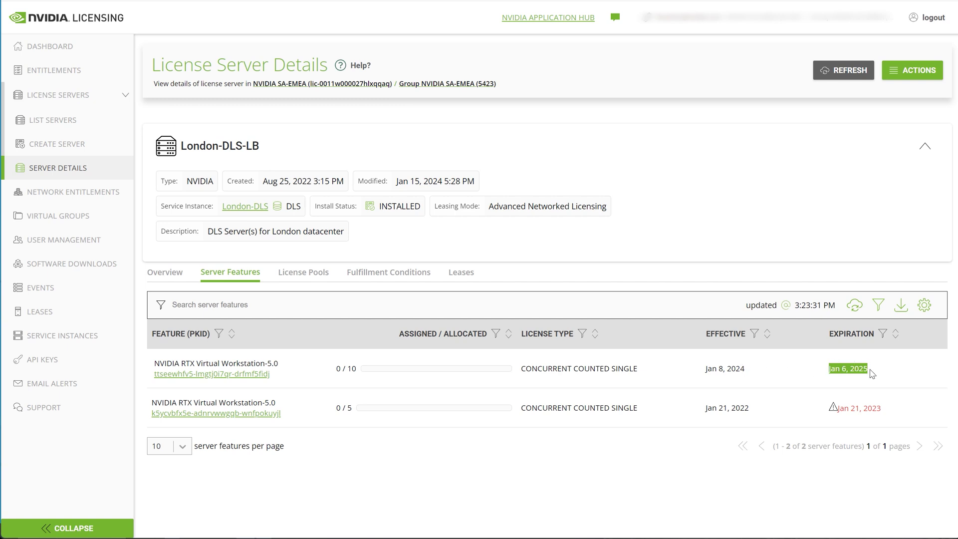
pyautogui.click(862, 368)
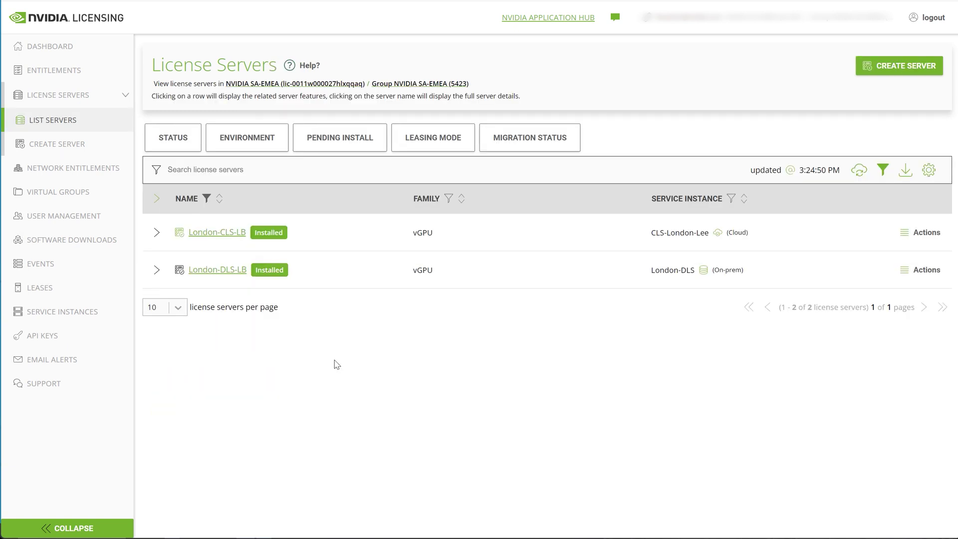
# Disable the London-CLS-LB license server.
pyautogui.click(228, 236)
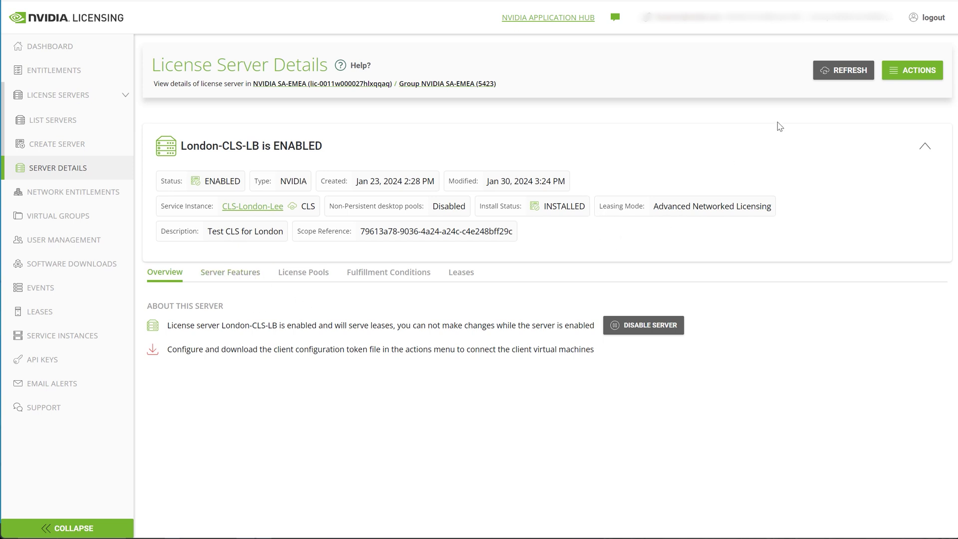
pyautogui.click(911, 74)
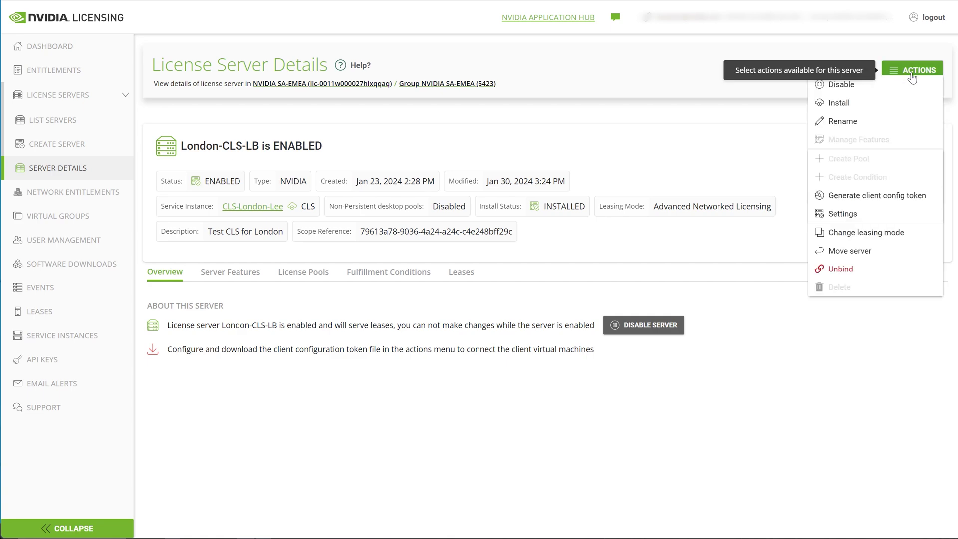
pyautogui.click(868, 86)
pyautogui.click(533, 345)
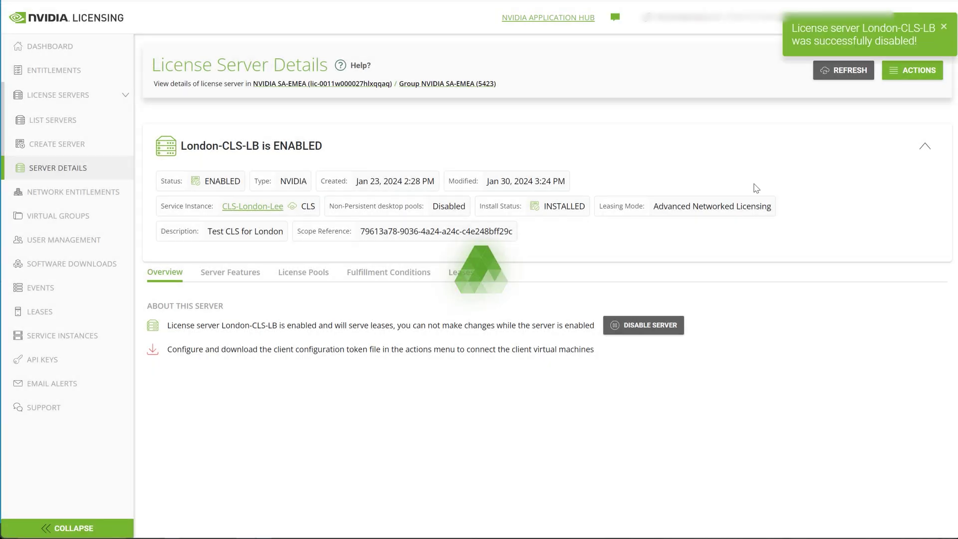
# Re-enable London-CLS-LB and return to the License Servers list.
pyautogui.click(913, 71)
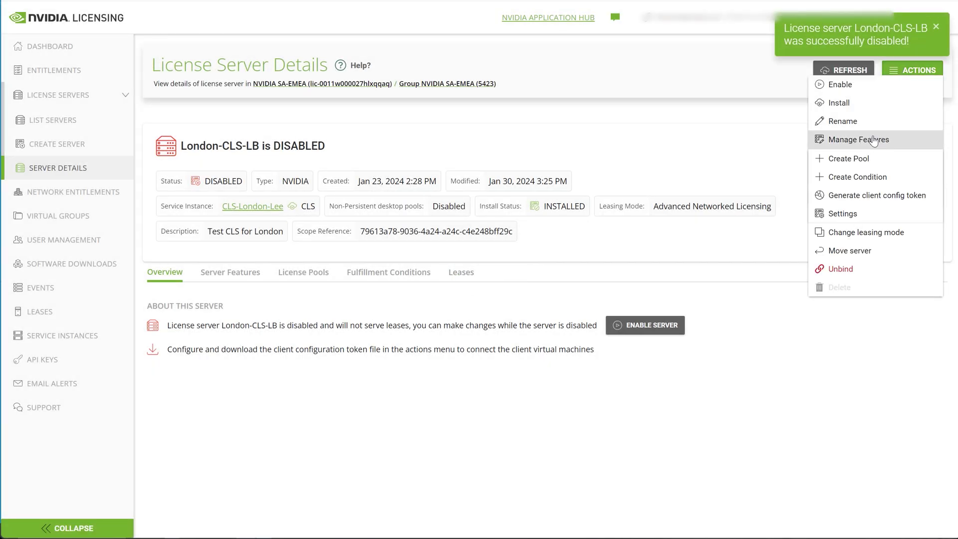
pyautogui.click(866, 85)
pyautogui.click(535, 343)
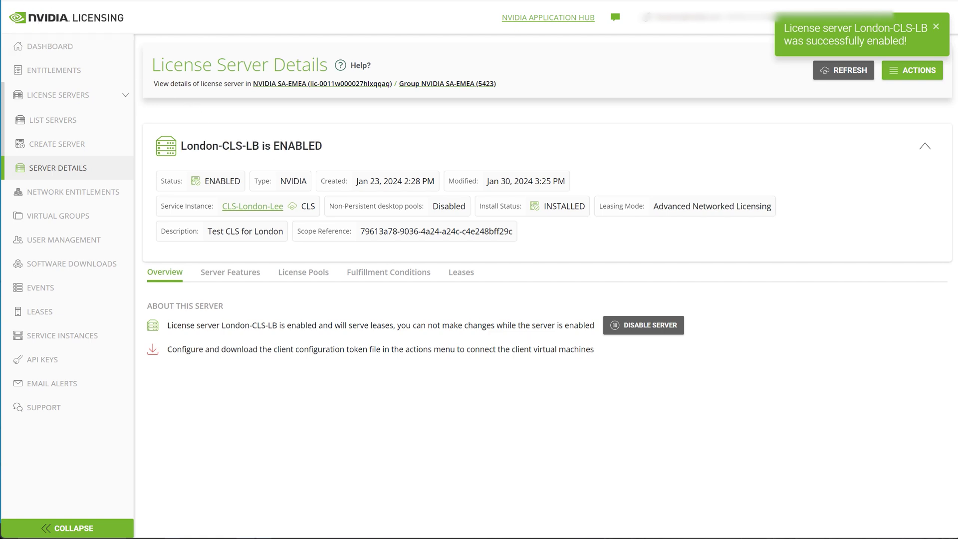
pyautogui.click(128, 124)
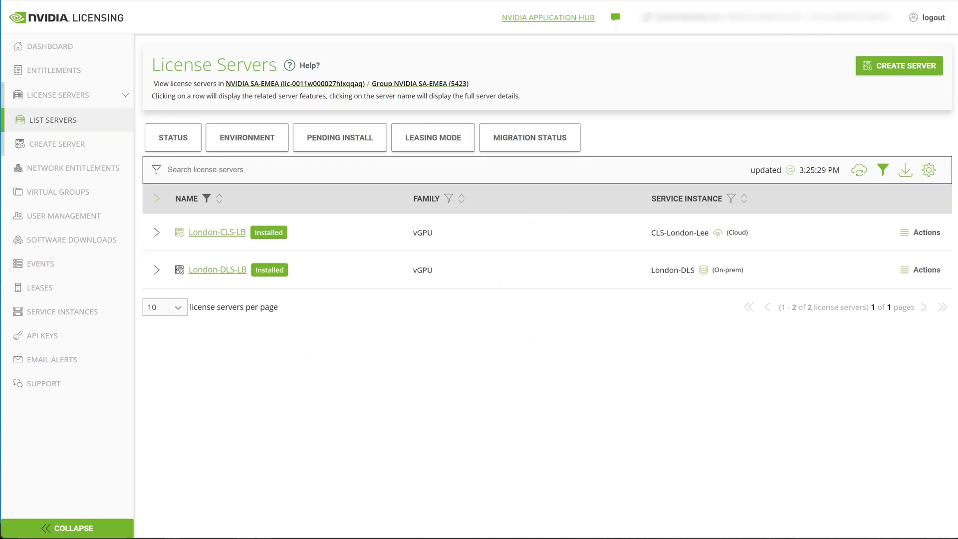
# Download a fresh license server .bin file for London-DLS-LB.
pyautogui.click(226, 277)
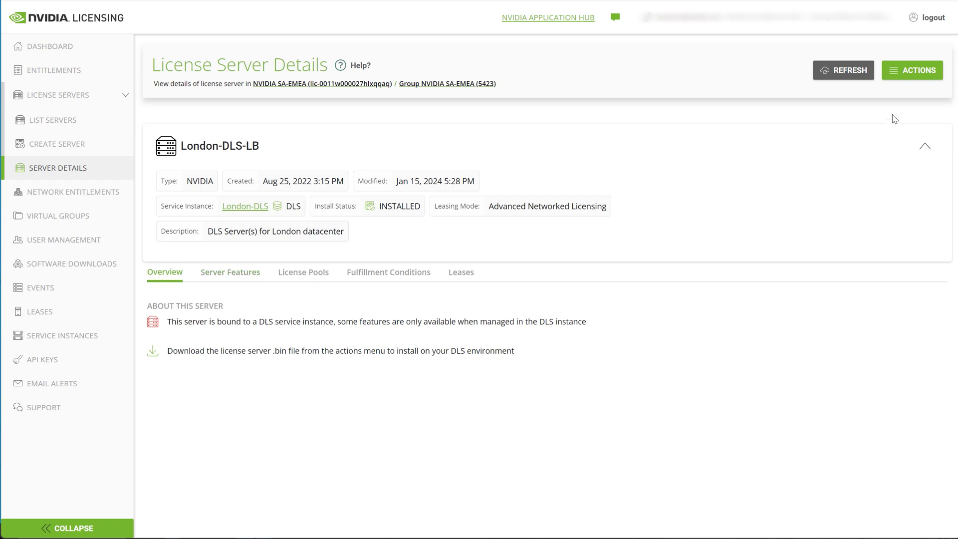
pyautogui.click(904, 73)
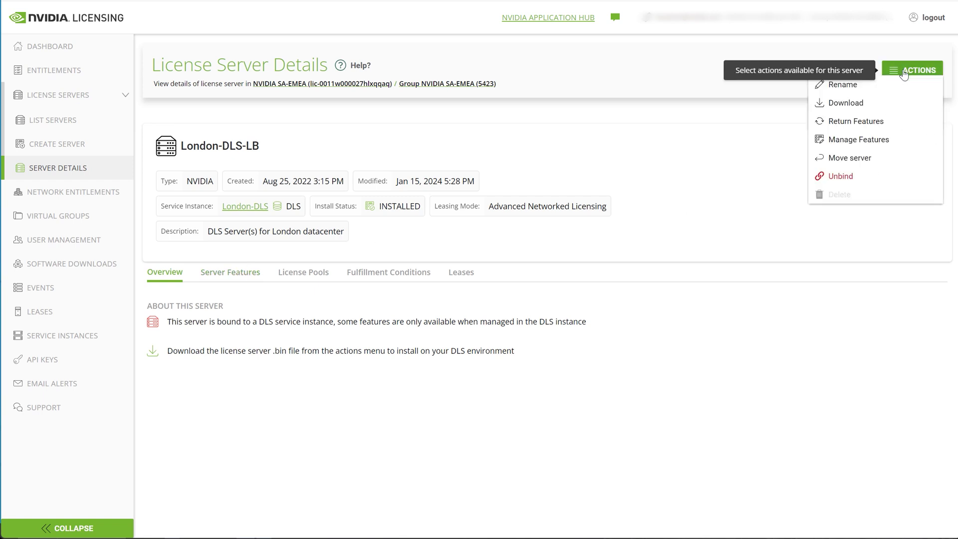
pyautogui.click(866, 106)
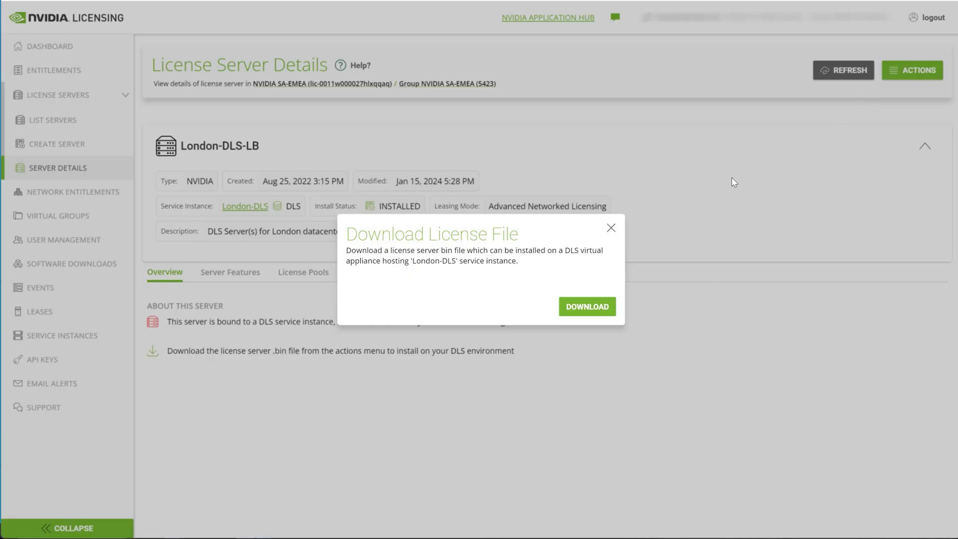
pyautogui.click(604, 311)
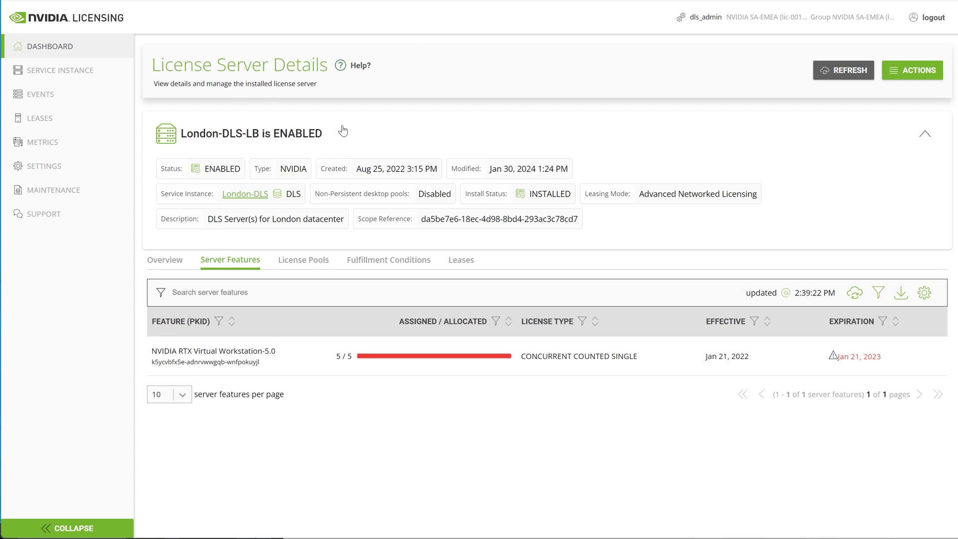
pyautogui.click(910, 72)
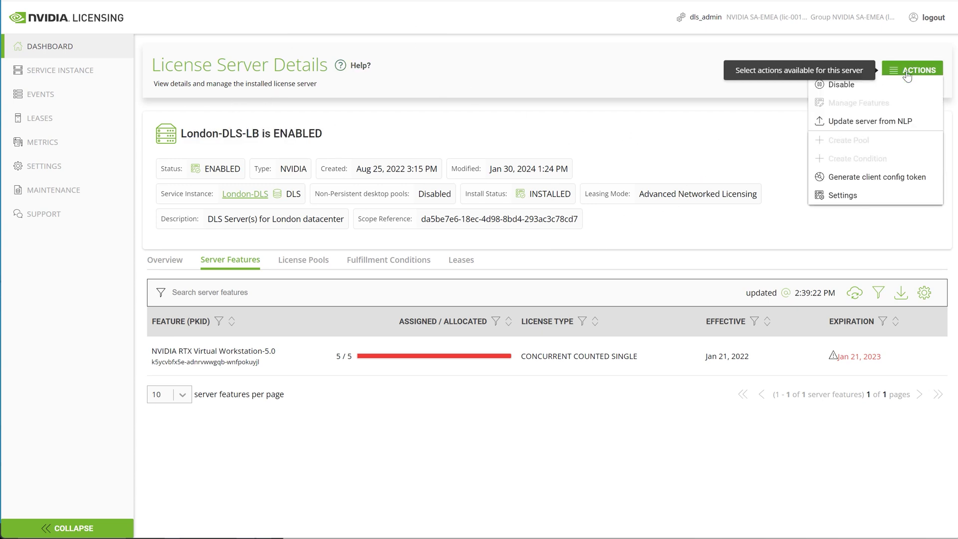
pyautogui.click(871, 126)
pyautogui.click(368, 324)
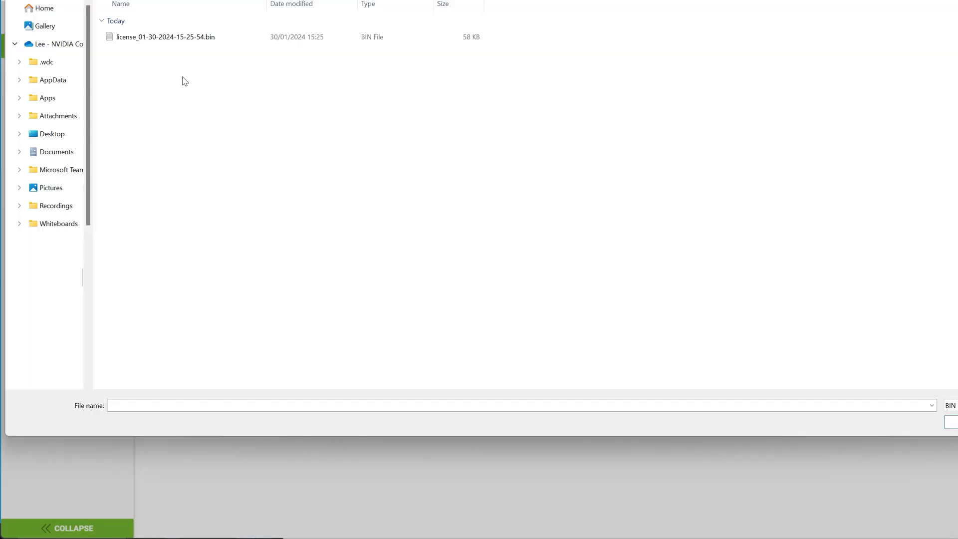
pyautogui.click(173, 41)
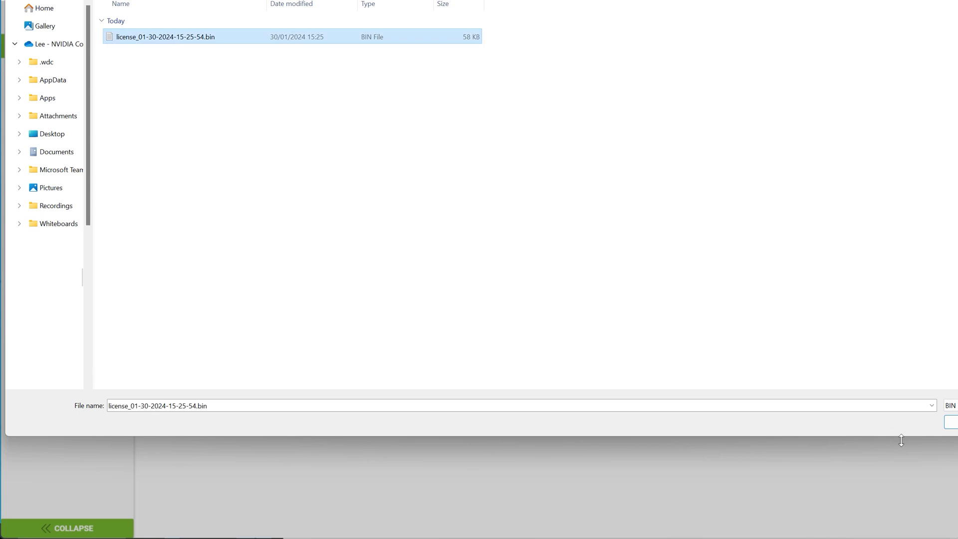
pyautogui.click(952, 422)
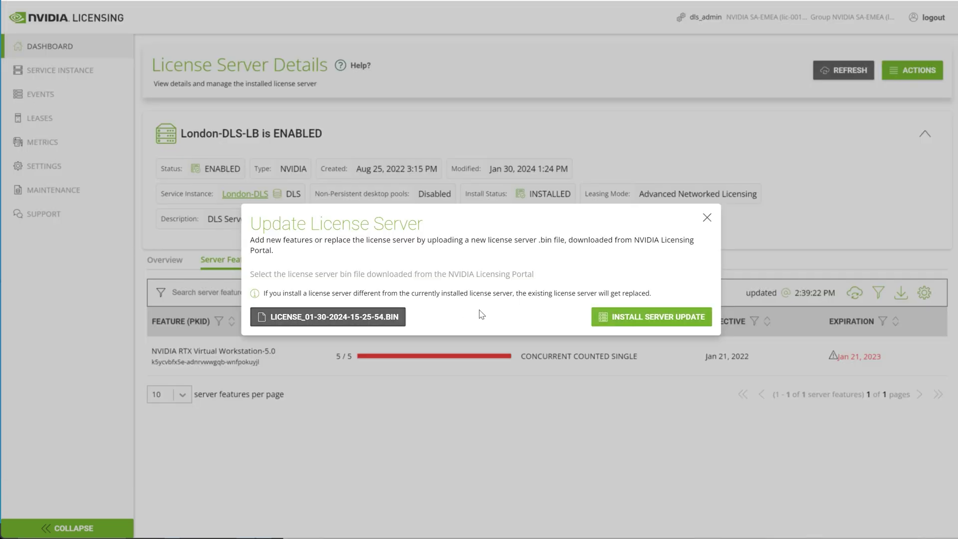
pyautogui.click(652, 318)
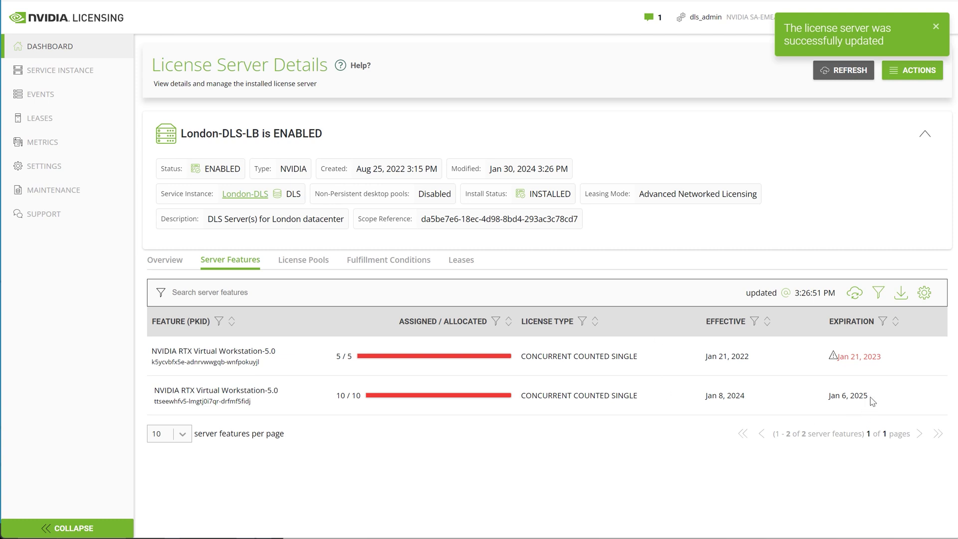
pyautogui.moveTo(871, 400); pyautogui.dragTo(825, 403)
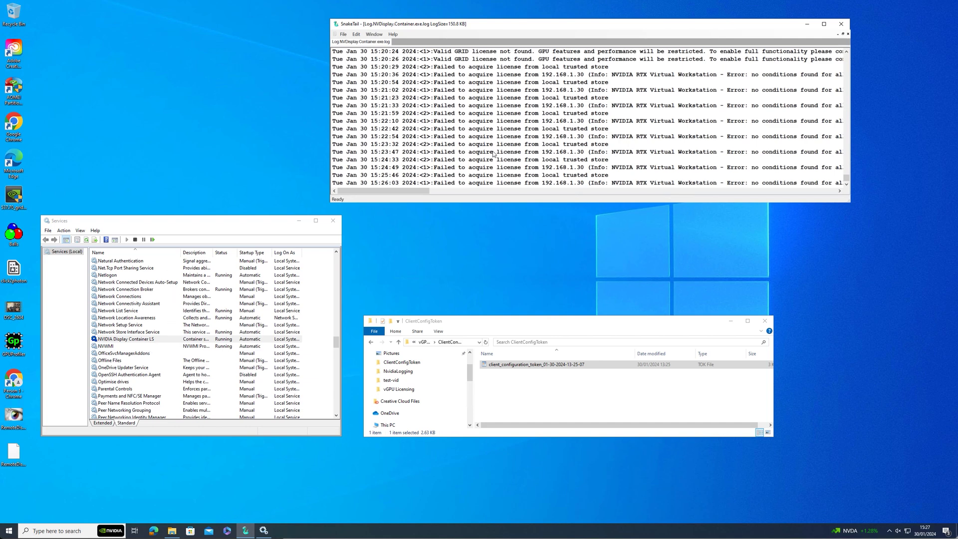
# Restart NVIDIA Display Container LS, then open NVIDIA Control Panel to check the licence.
pyautogui.click(153, 240)
pyautogui.click(153, 241)
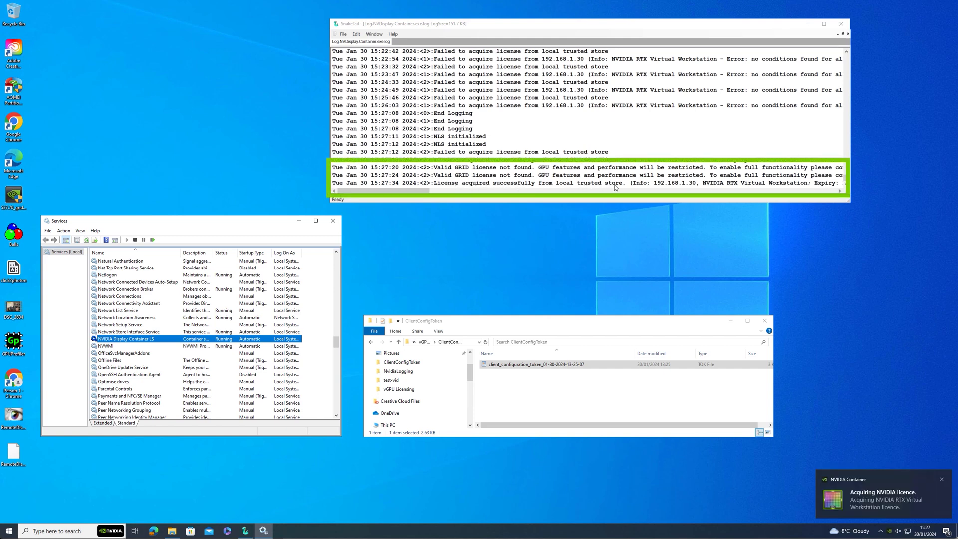
pyautogui.click(479, 234)
pyautogui.rightClick(480, 234)
pyautogui.click(508, 284)
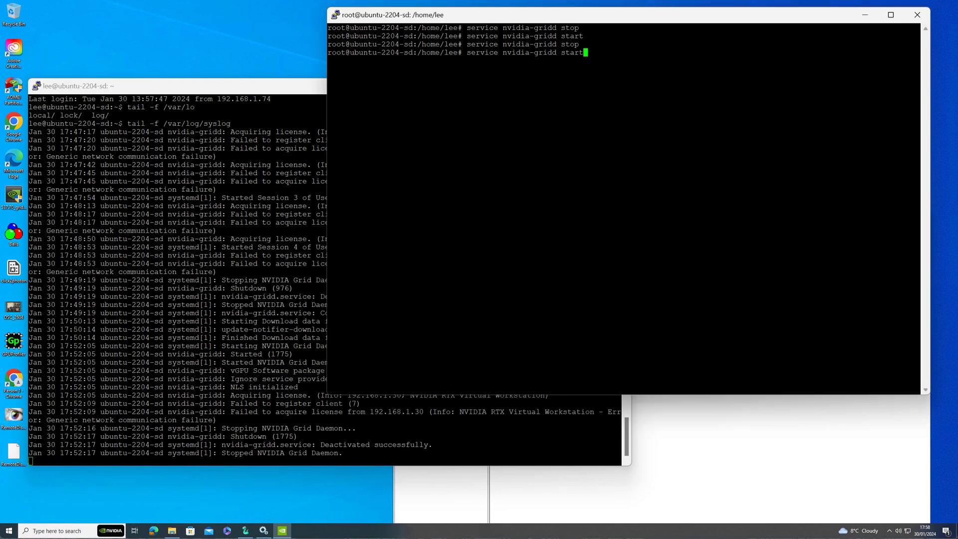
# Restart nvidia-gridd with 'service nvidia-gridd start' and check the syslog for the license acquired message.
pyautogui.press('Return')
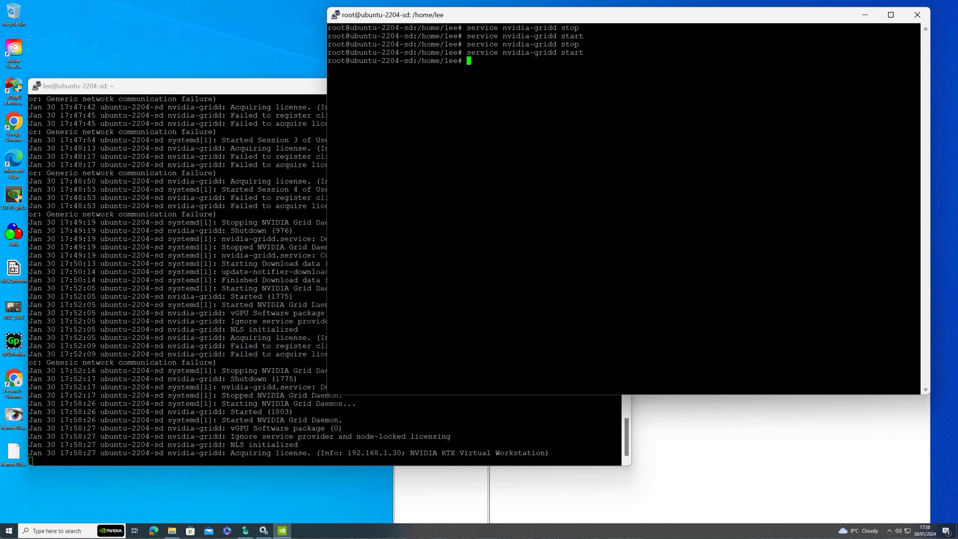
pyautogui.hotkey('alt', 'Tab')
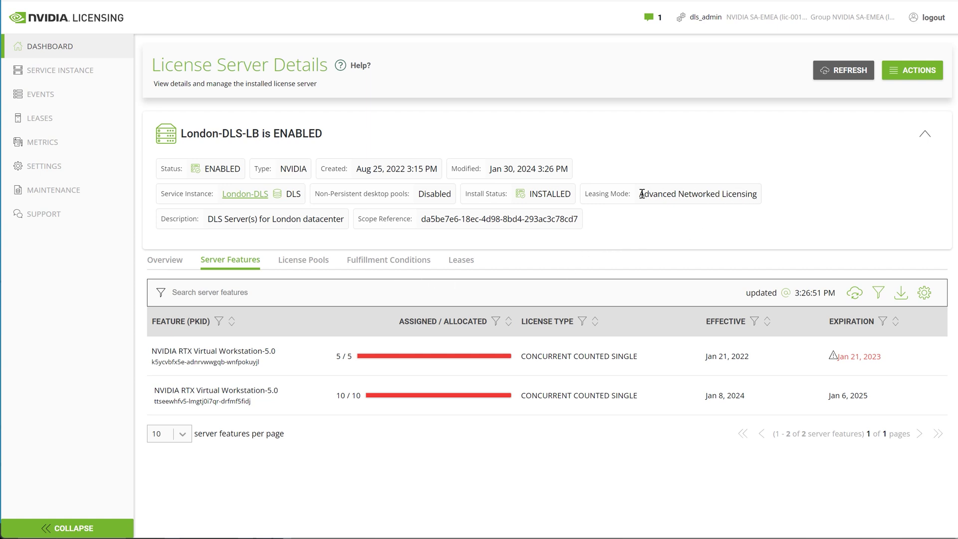
pyautogui.moveTo(639, 194); pyautogui.dragTo(676, 194)
# Disable the Initial LP license pool on London-DLS-LB, which has 2/10 licenses in use.
pyautogui.click(303, 265)
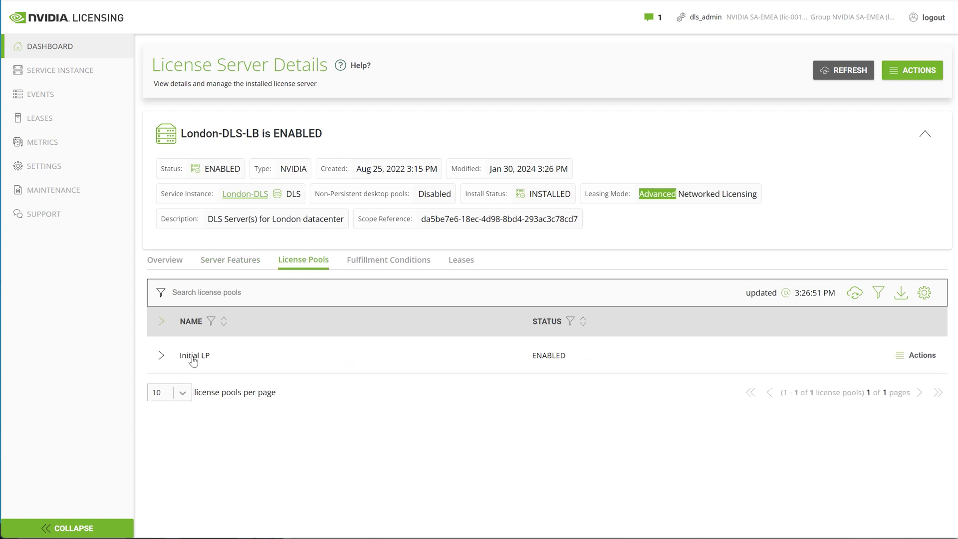
pyautogui.click(163, 357)
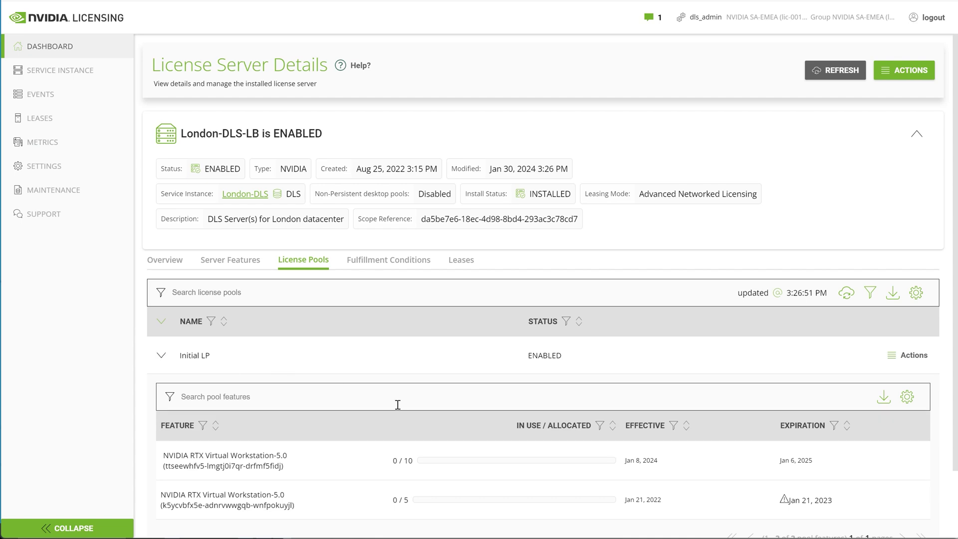
pyautogui.scroll(-2, 402, 410)
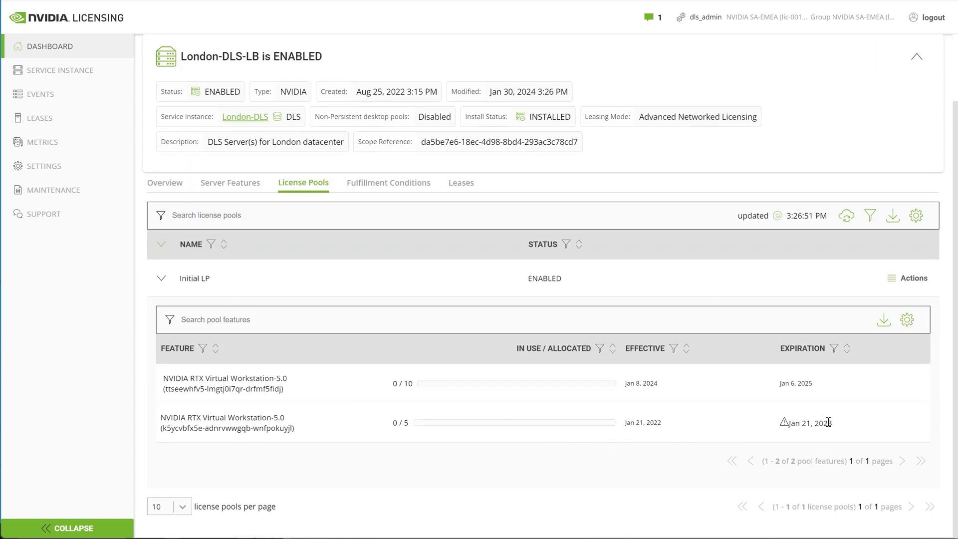
pyautogui.moveTo(829, 420)
pyautogui.click(908, 281)
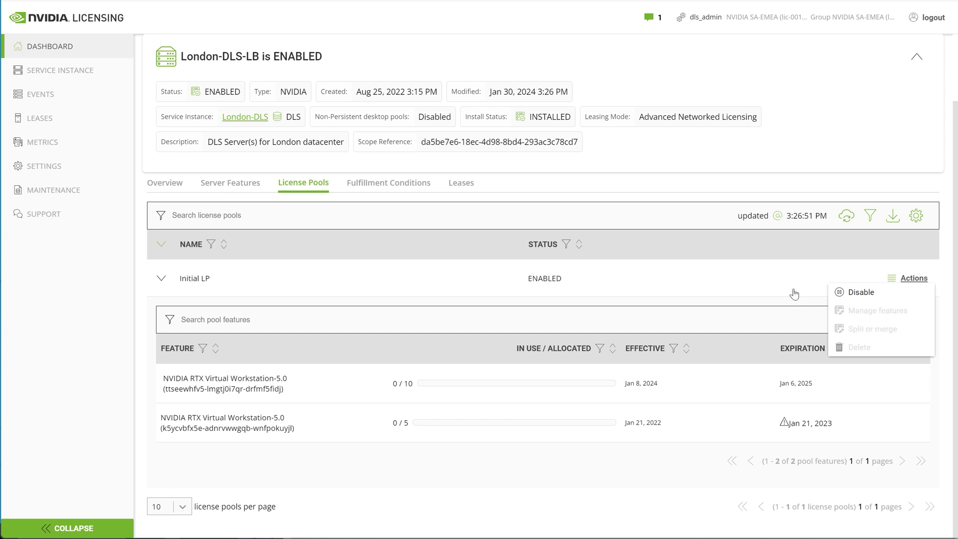
pyautogui.click(867, 298)
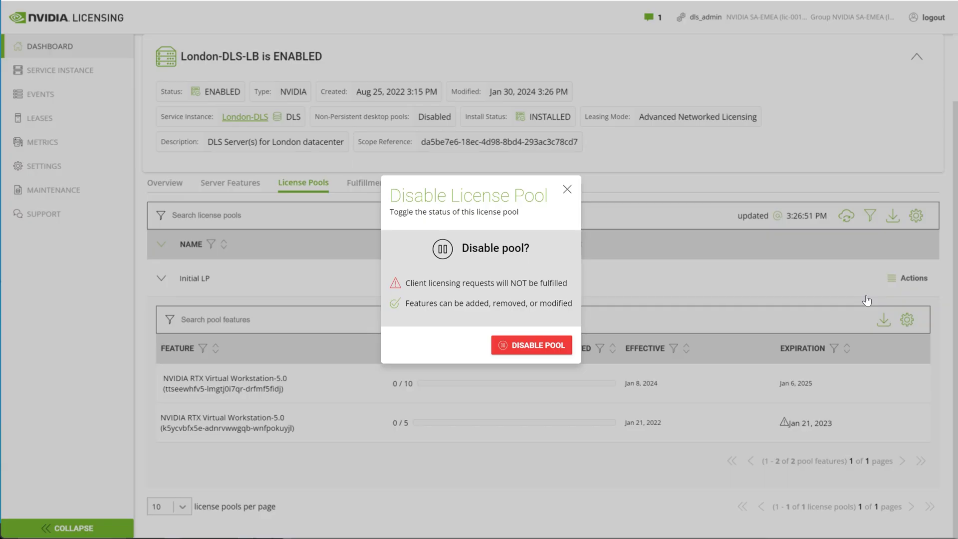
pyautogui.click(549, 350)
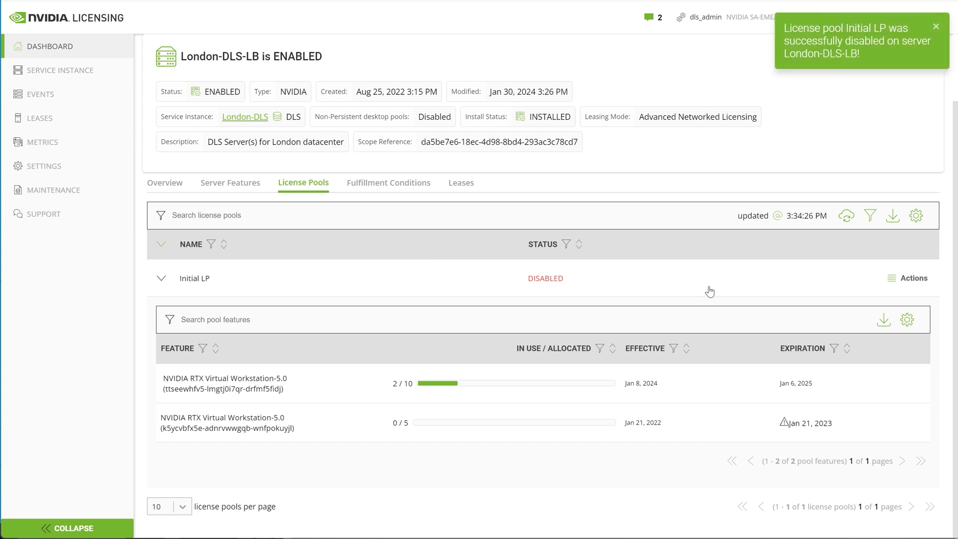
# Remove the expired k5ycvbfx5e feature from Initial LP's pool features and begin re-enabling the pool.
pyautogui.click(911, 279)
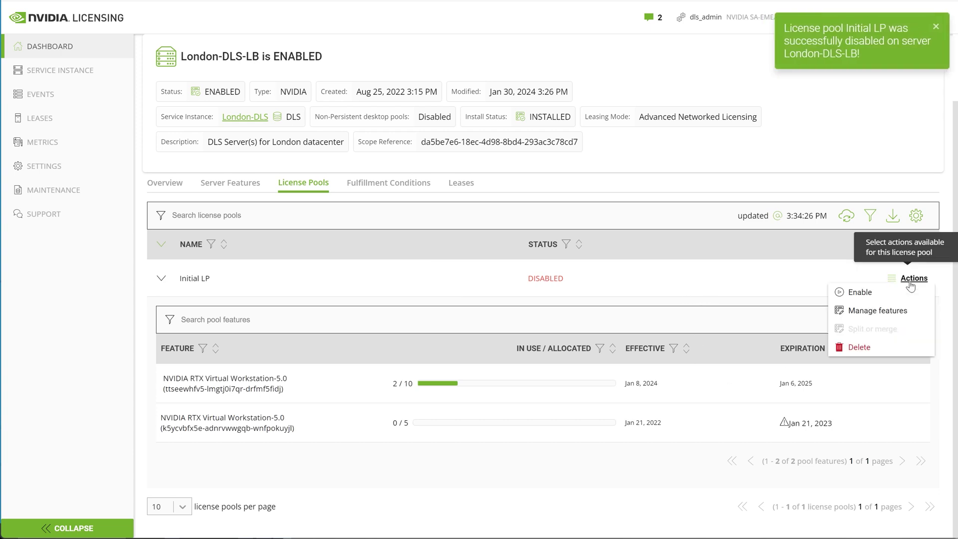
pyautogui.click(887, 312)
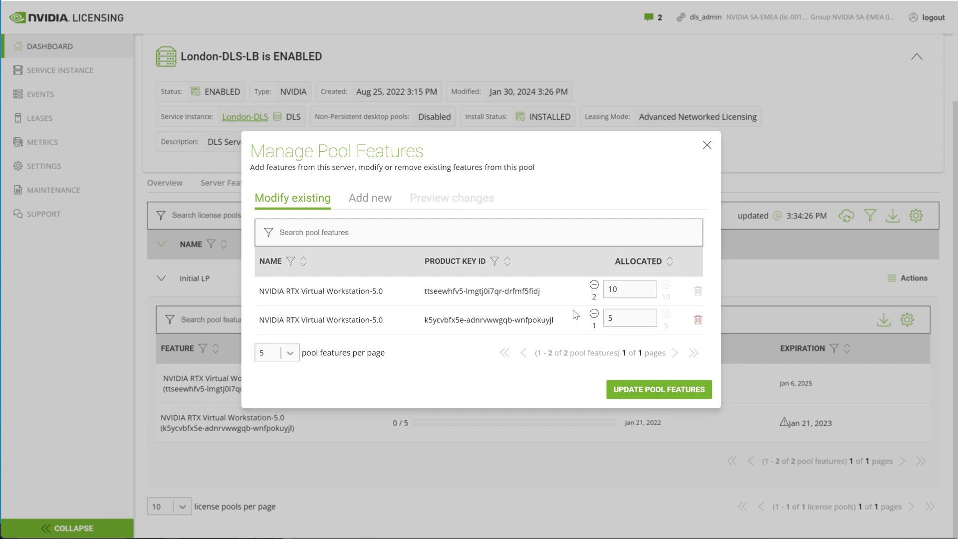
pyautogui.click(697, 320)
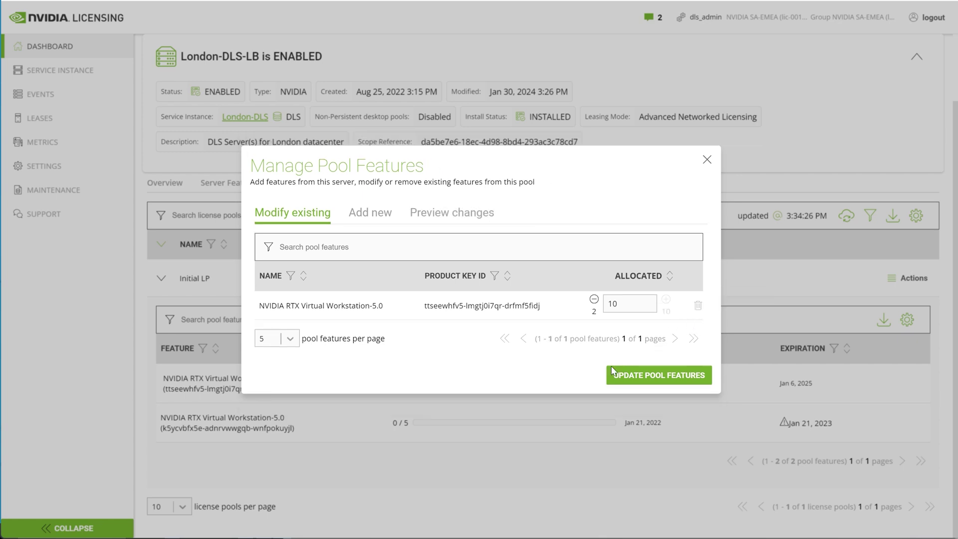
pyautogui.click(646, 375)
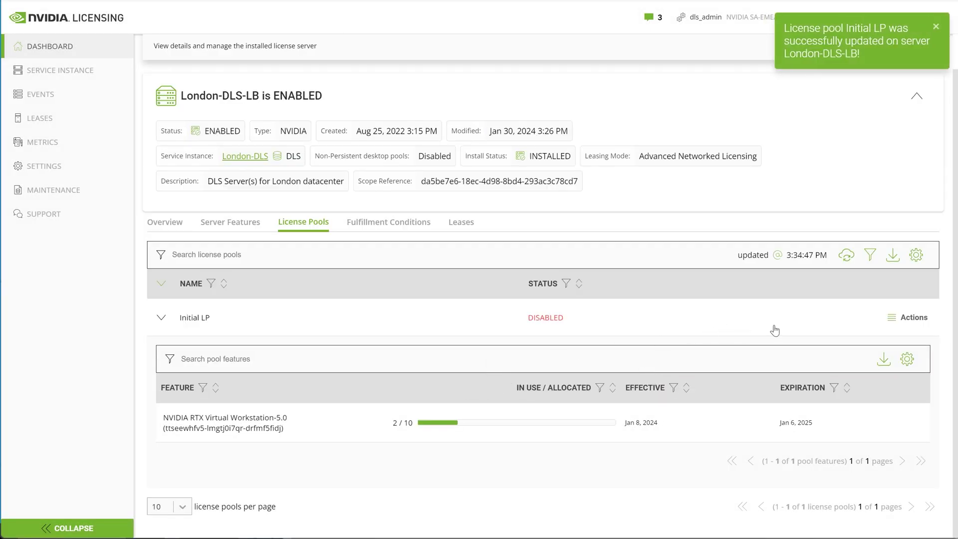
pyautogui.click(910, 318)
pyautogui.click(893, 332)
# Finish re-enabling Initial LP, then disable the London-DLS-LB license server.
pyautogui.click(566, 348)
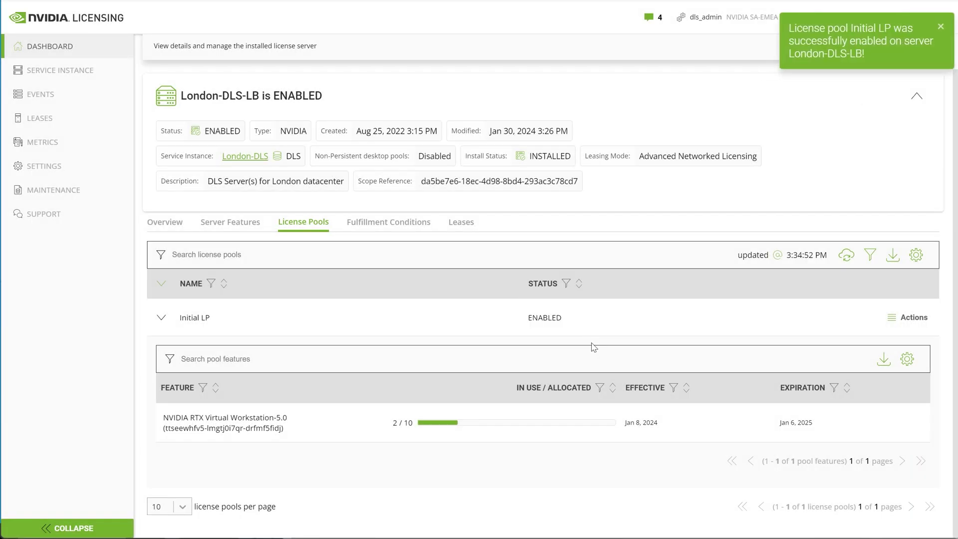
pyautogui.click(239, 227)
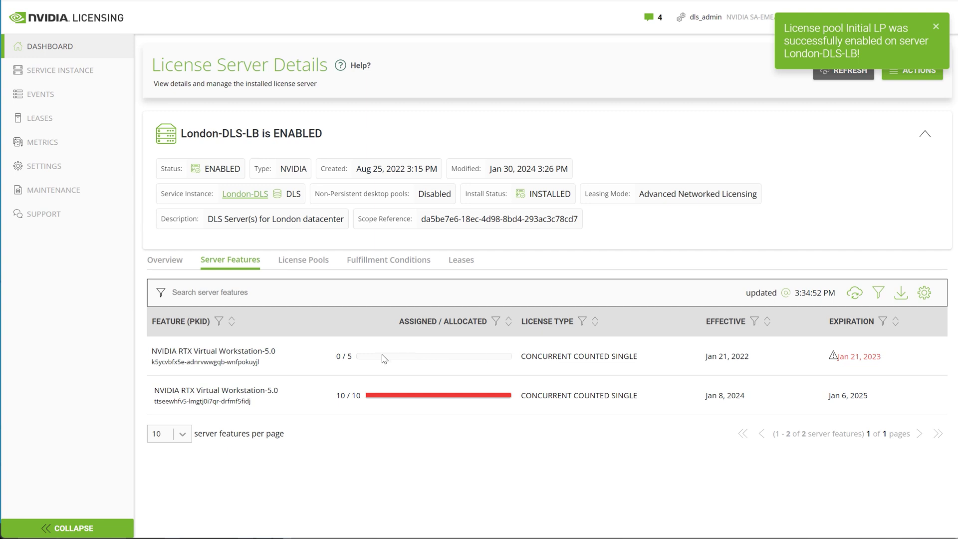
pyautogui.click(913, 74)
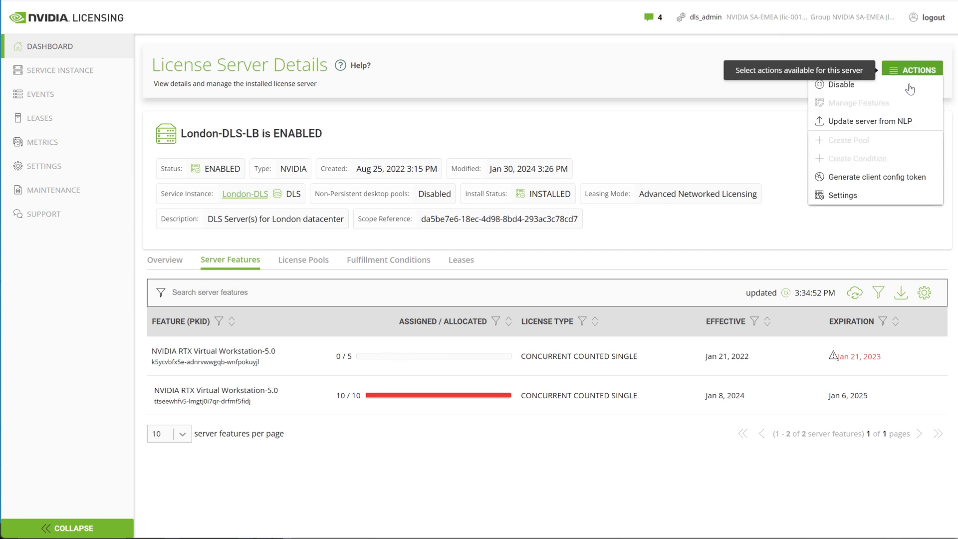
pyautogui.click(843, 85)
pyautogui.click(544, 344)
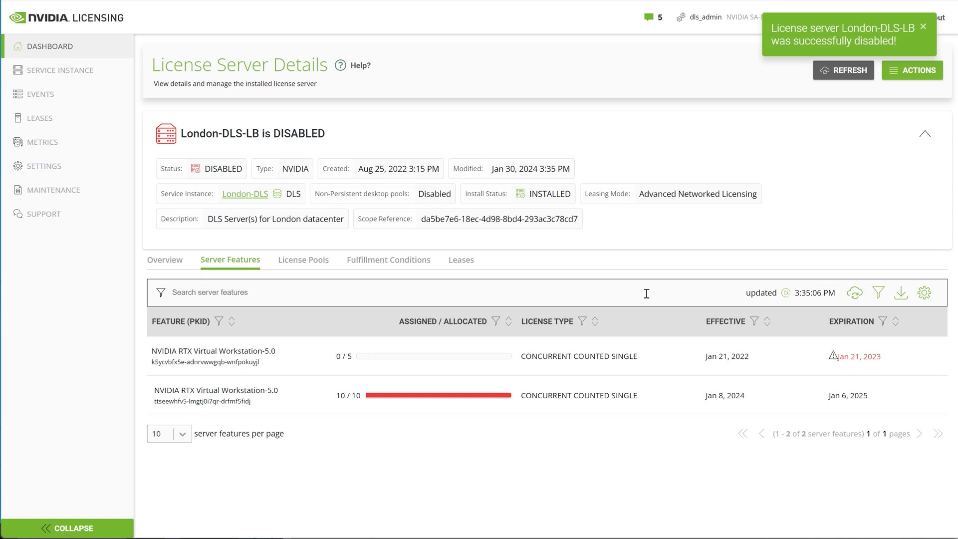
# Delete the expired feature from the server features, leaving only the 10-license feature expiring Jan 6, 2025.
pyautogui.click(904, 74)
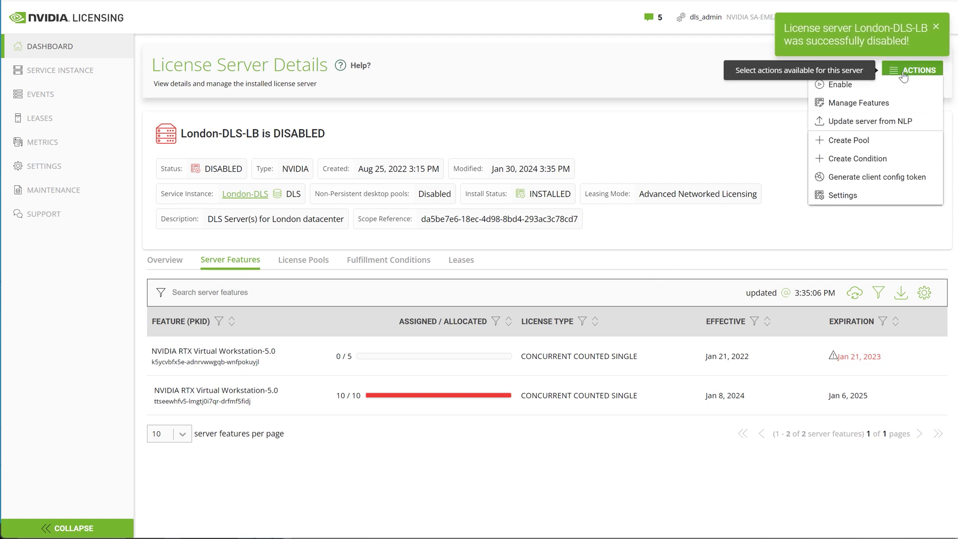
pyautogui.click(891, 106)
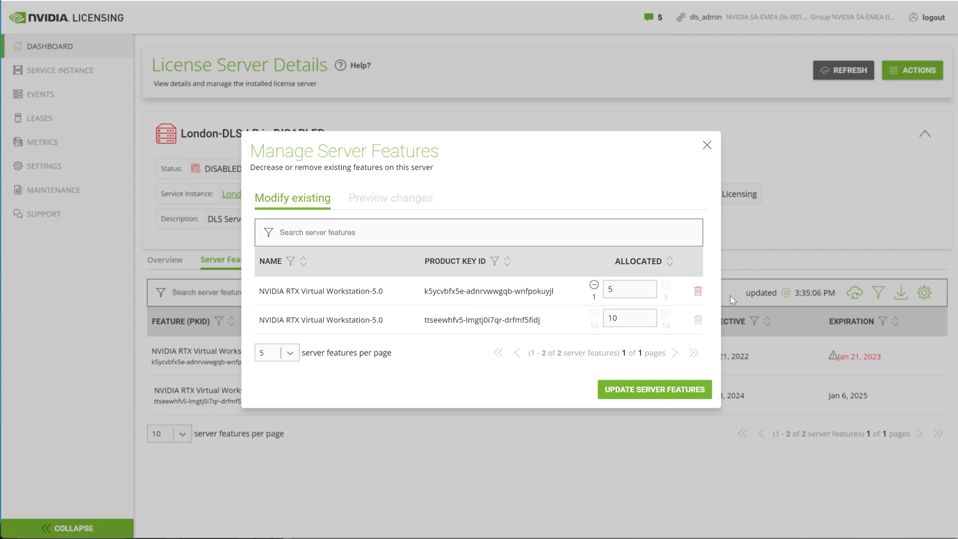
pyautogui.click(698, 293)
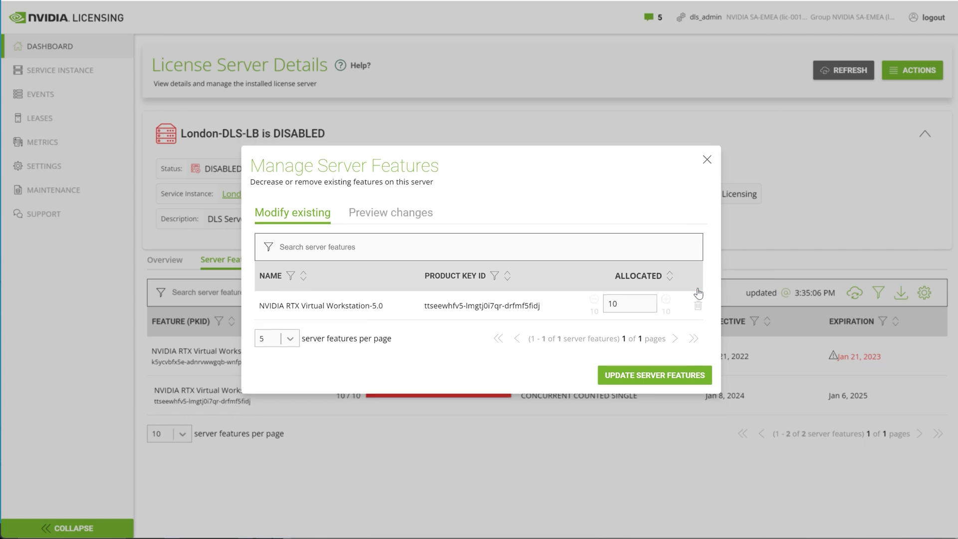
pyautogui.click(651, 375)
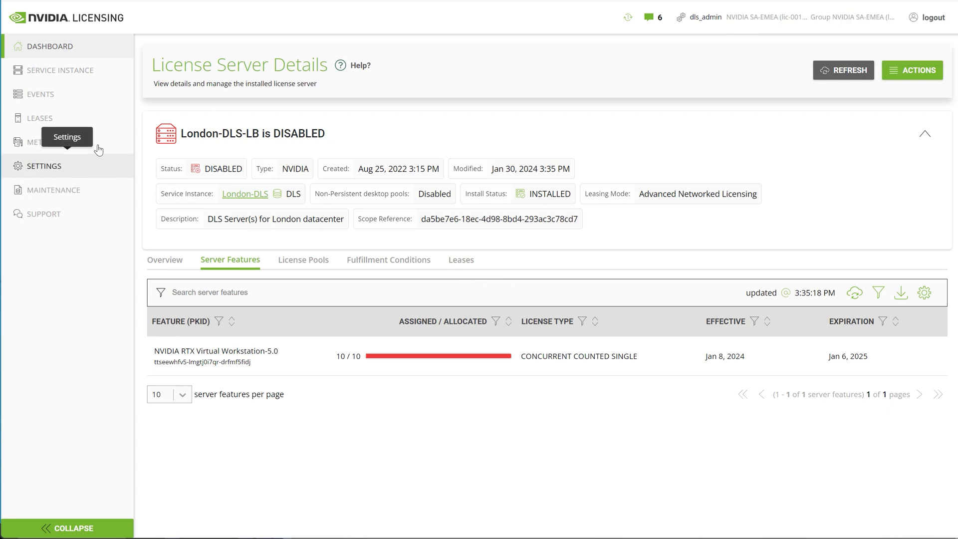
pyautogui.click(72, 191)
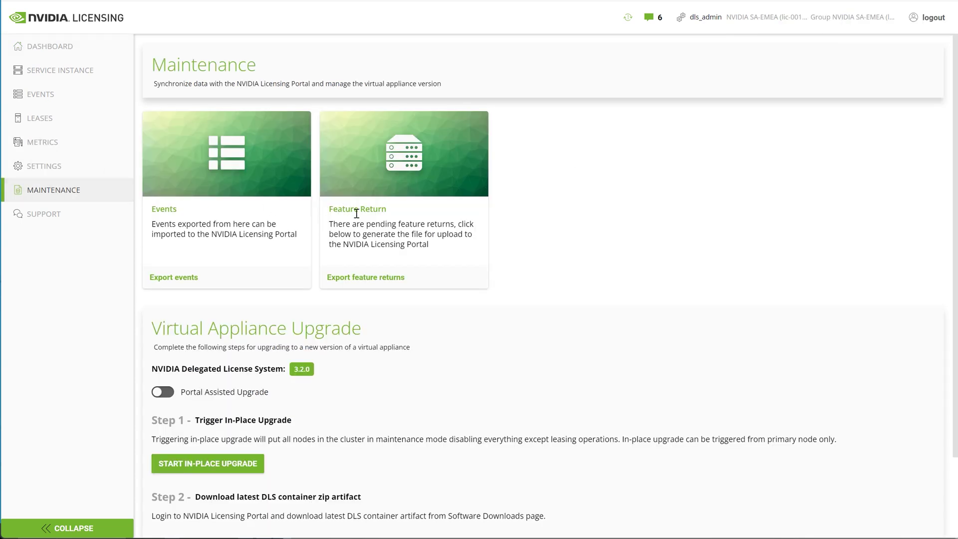
pyautogui.moveTo(333, 210); pyautogui.dragTo(393, 214)
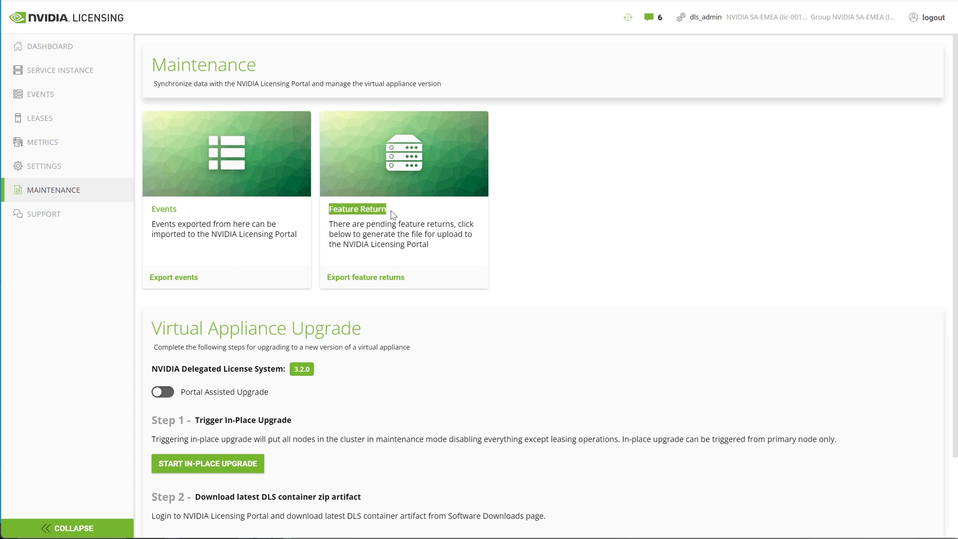
pyautogui.doubleClick(370, 234)
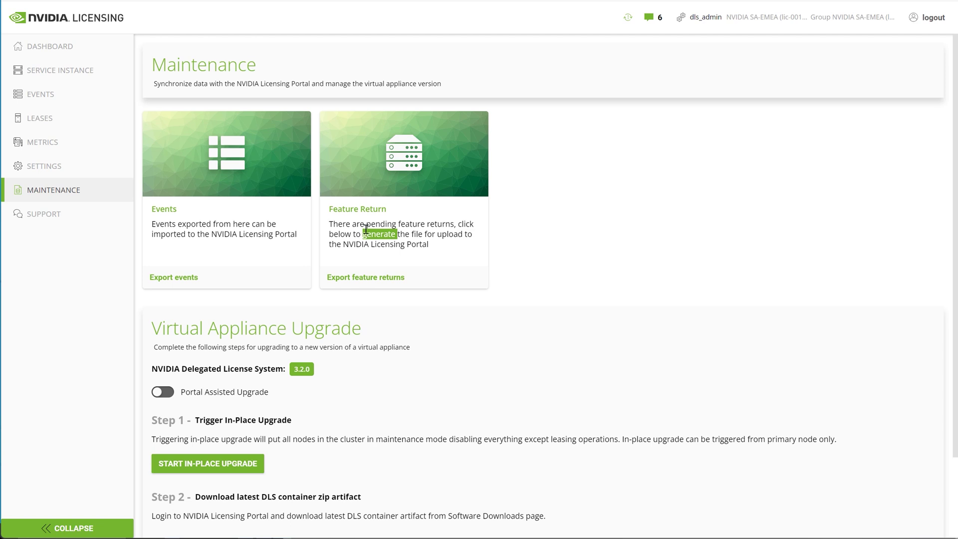
pyautogui.click(418, 226)
pyautogui.click(375, 281)
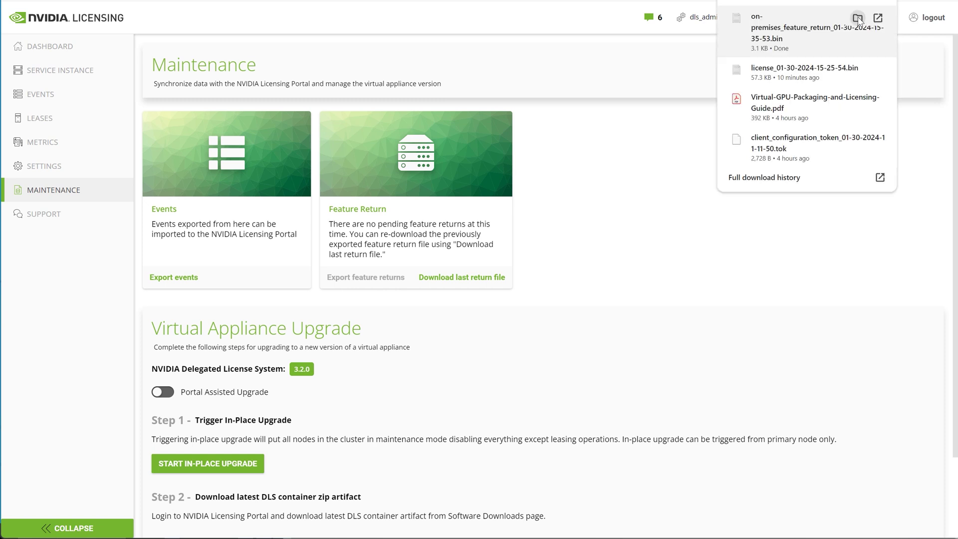
pyautogui.click(858, 19)
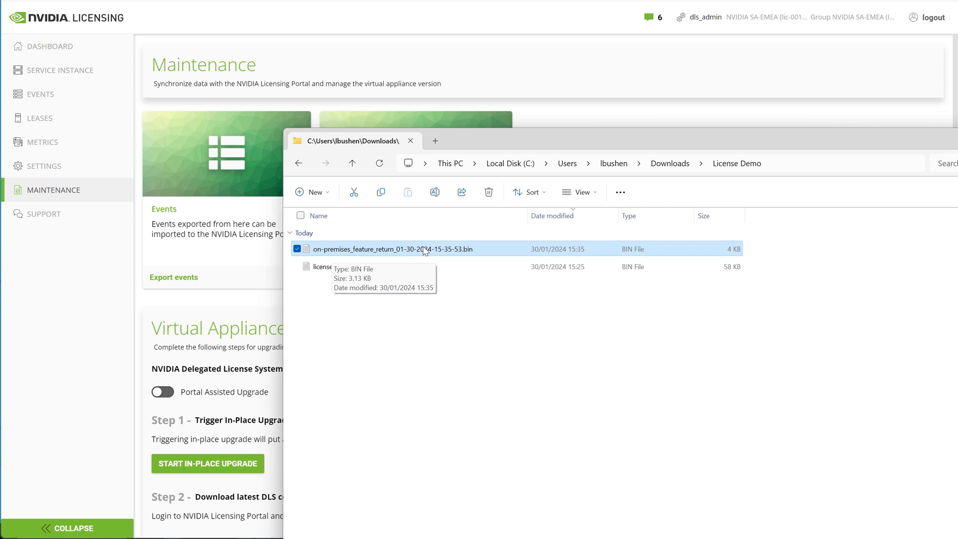
pyautogui.click(86, 47)
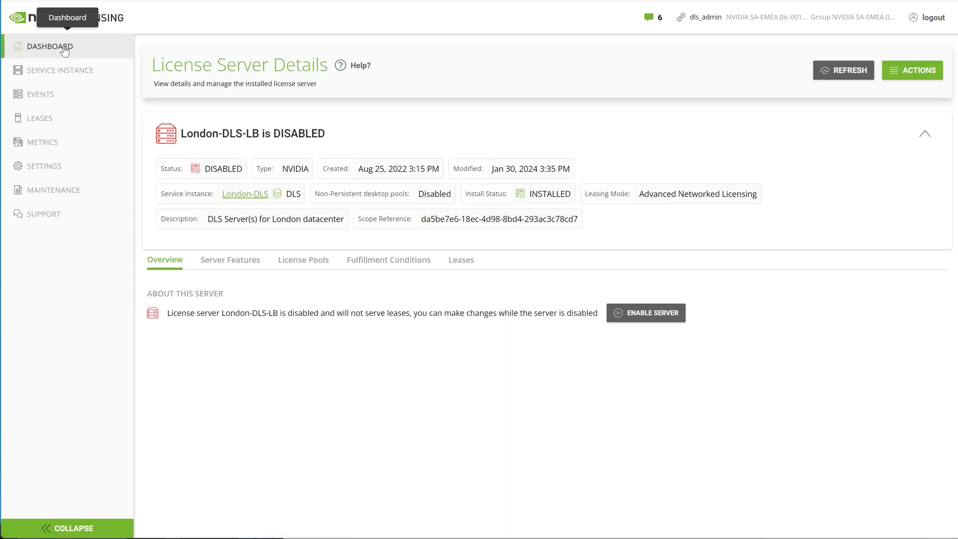
# Enable the London-DLS-LB license server again from its Actions menu.
pyautogui.click(914, 75)
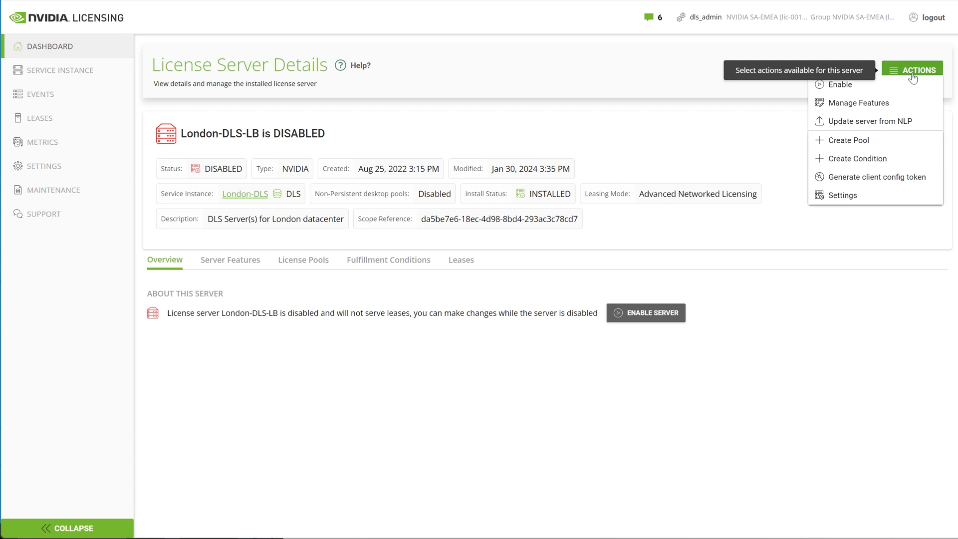
pyautogui.click(869, 91)
pyautogui.click(571, 345)
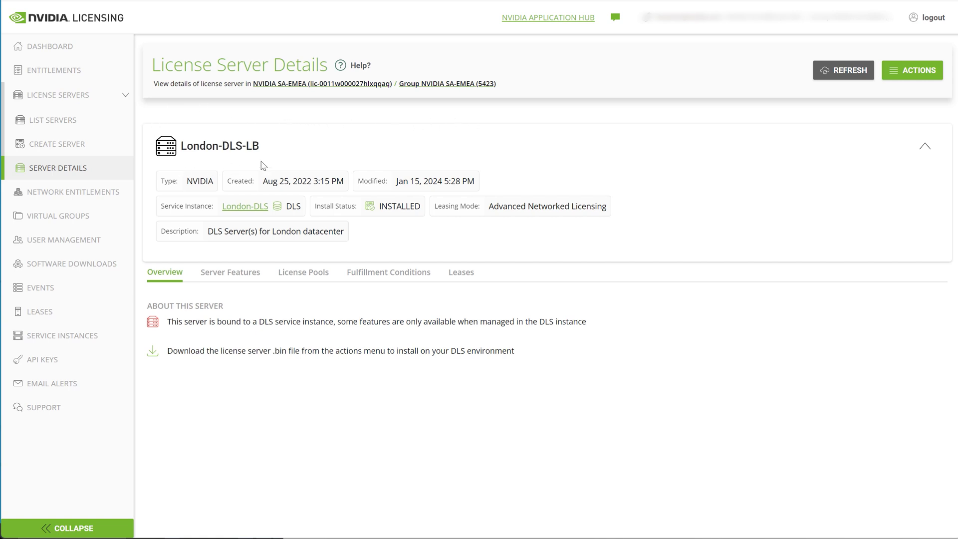
# Attach the exported on-premises_feature_return .bin file to a Return Features request in the portal.
pyautogui.click(912, 75)
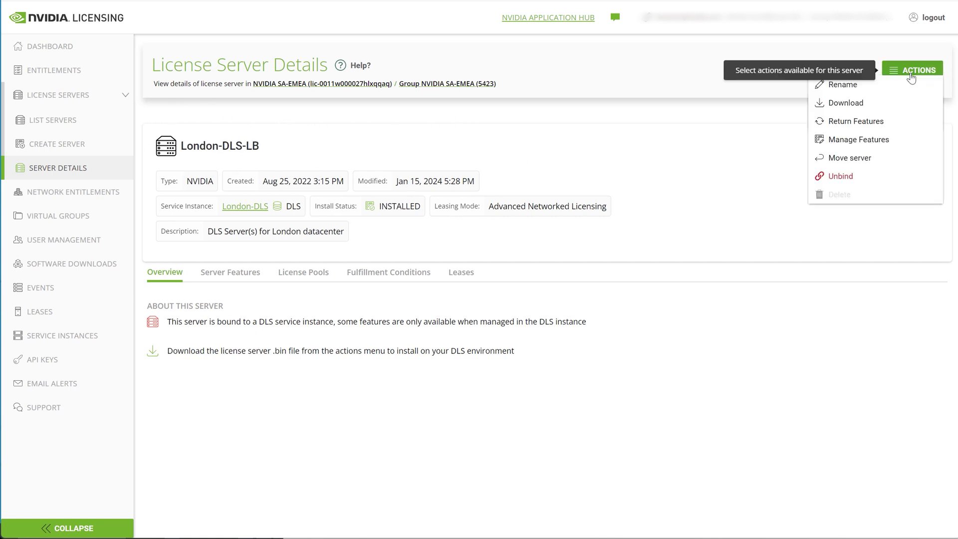
pyautogui.click(882, 124)
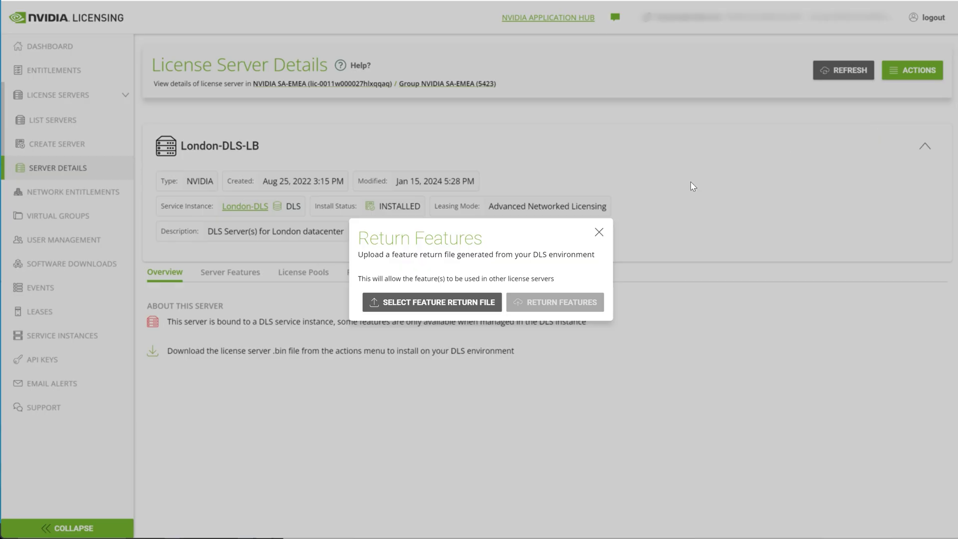
pyautogui.click(457, 303)
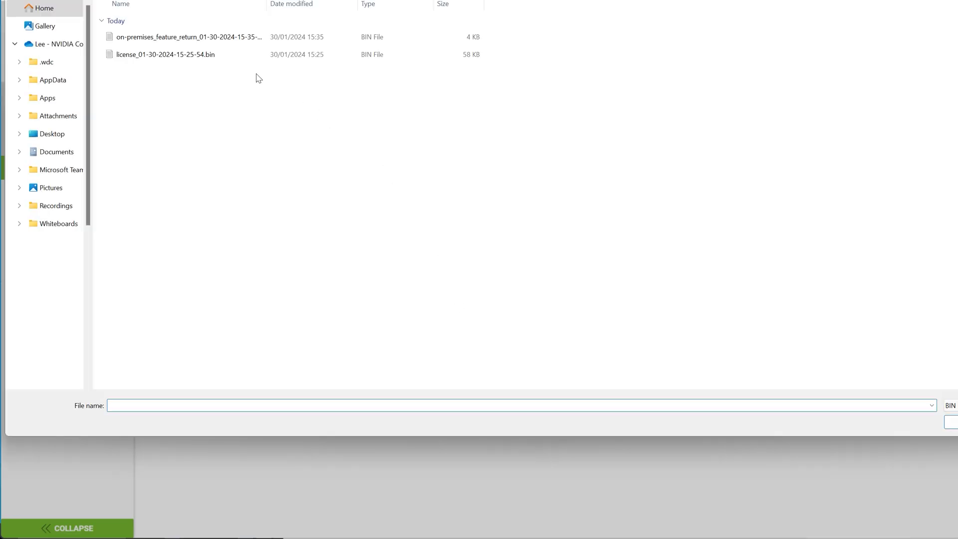
pyautogui.click(182, 40)
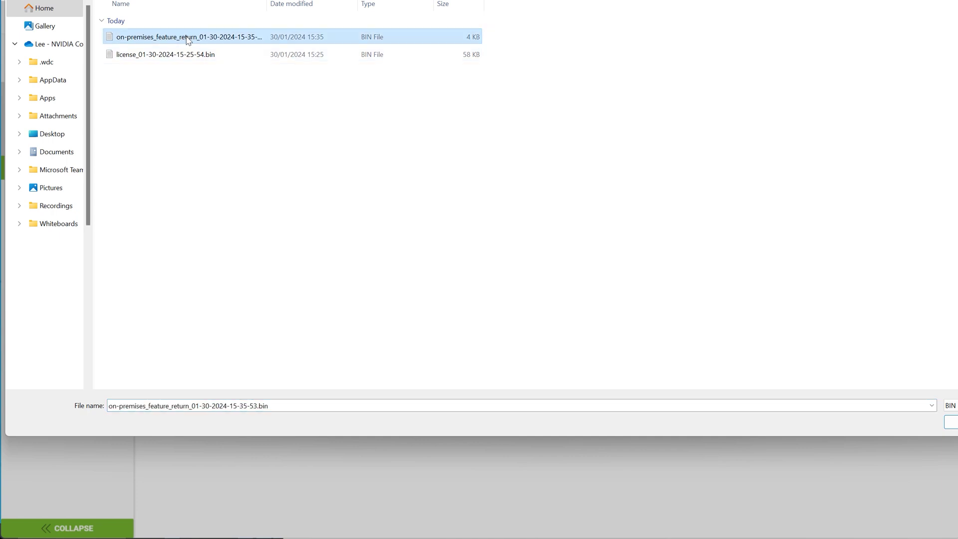
pyautogui.doubleClick(167, 40)
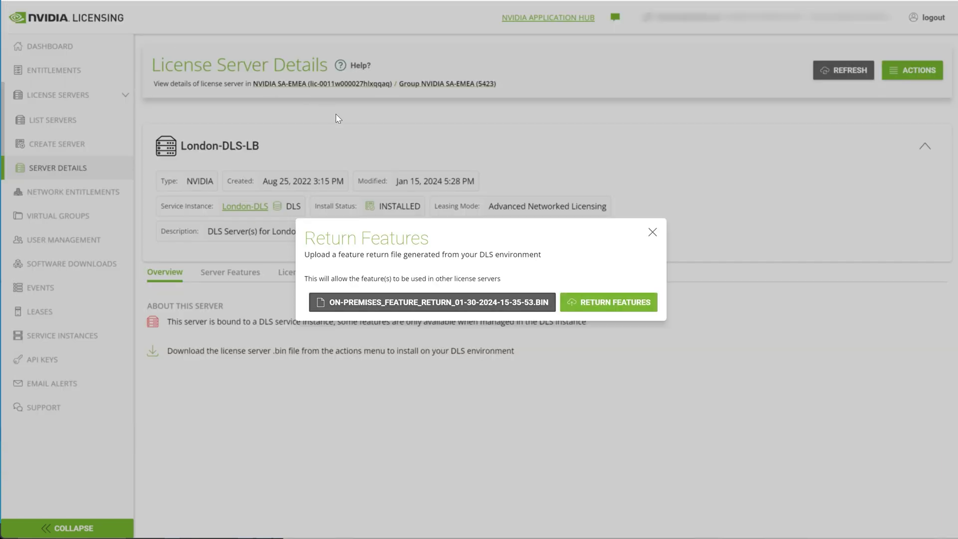
# Submit the feature return and confirm only the 10-license feature expiring Jan 6, 2025 remains.
pyautogui.click(615, 302)
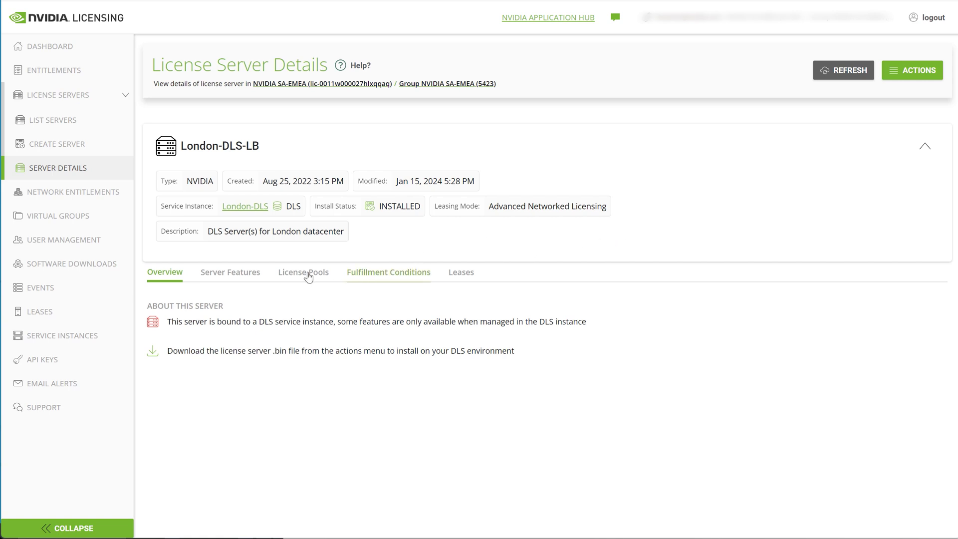
pyautogui.click(250, 278)
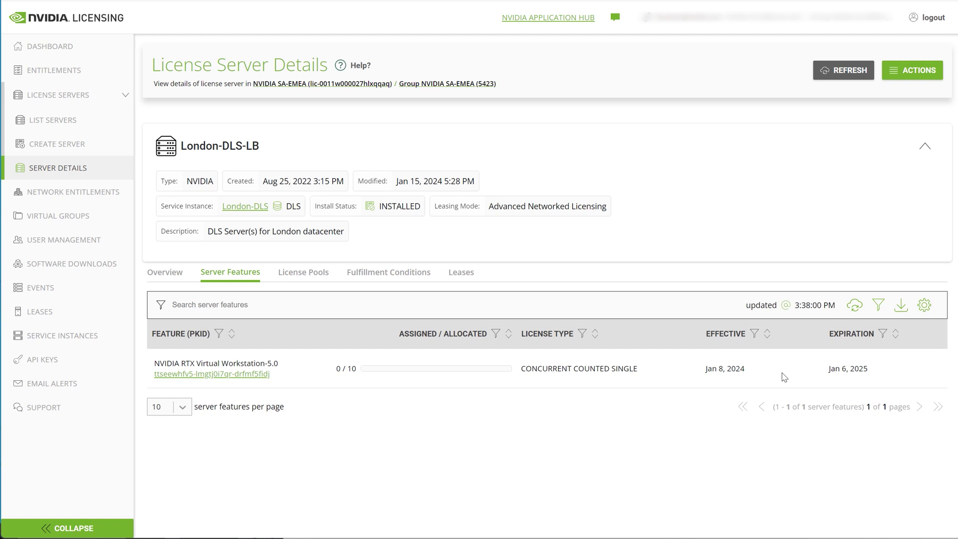
pyautogui.moveTo(829, 373); pyautogui.dragTo(892, 372)
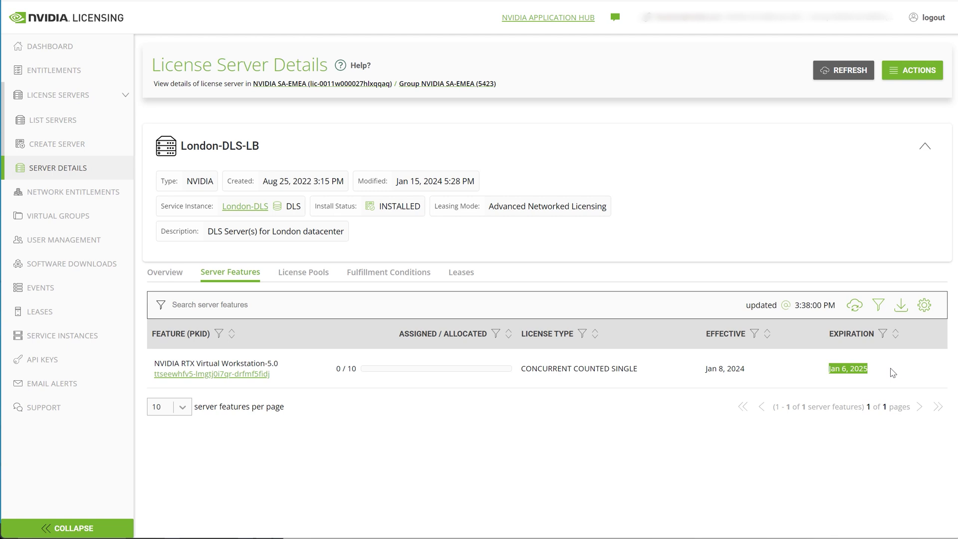